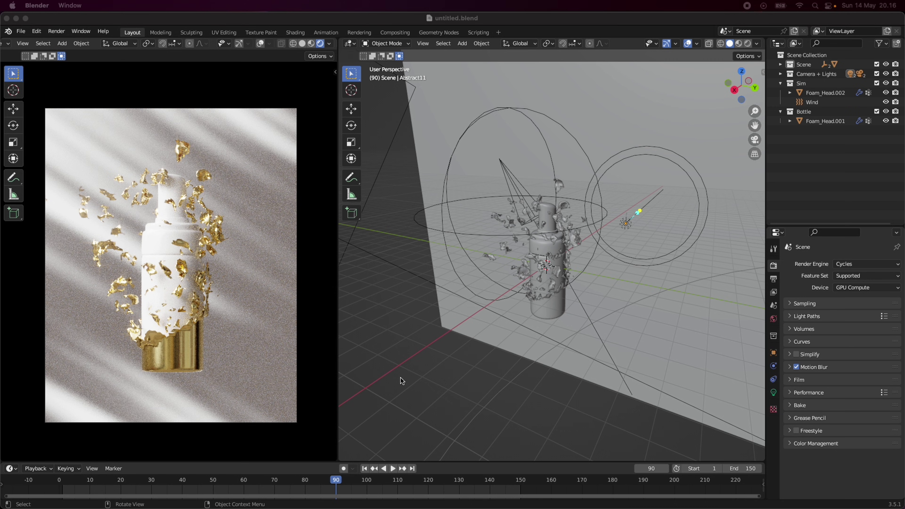
left_click(528, 329)
scroll(480, 364, "down", 4)
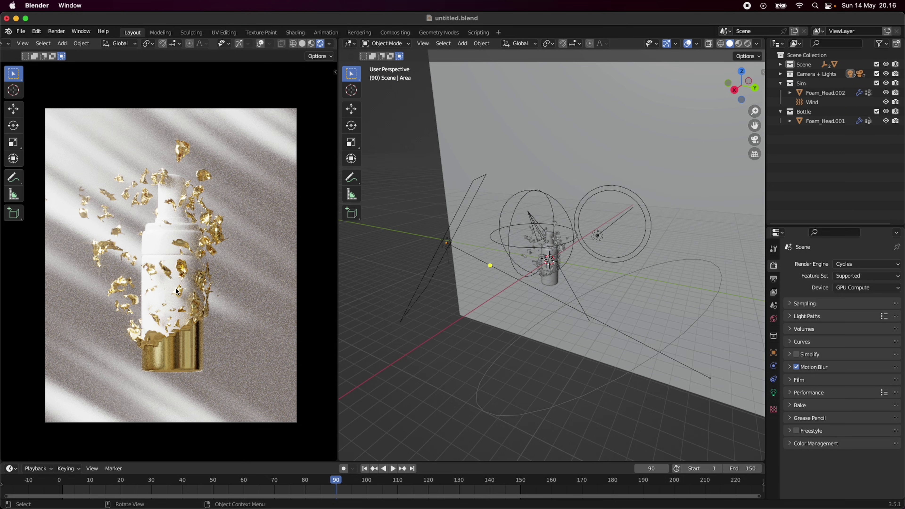
middle_click_drag(395, 346, 496, 361)
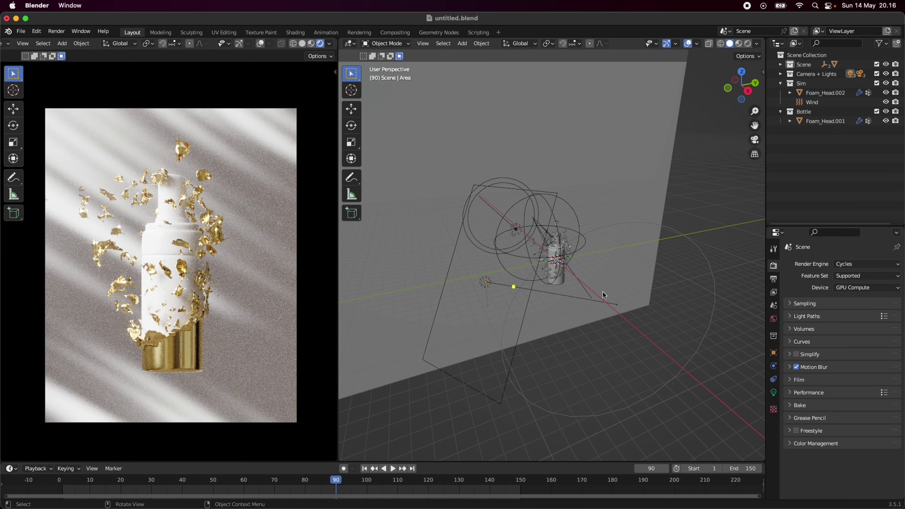
middle_click_drag(603, 291, 260, 148)
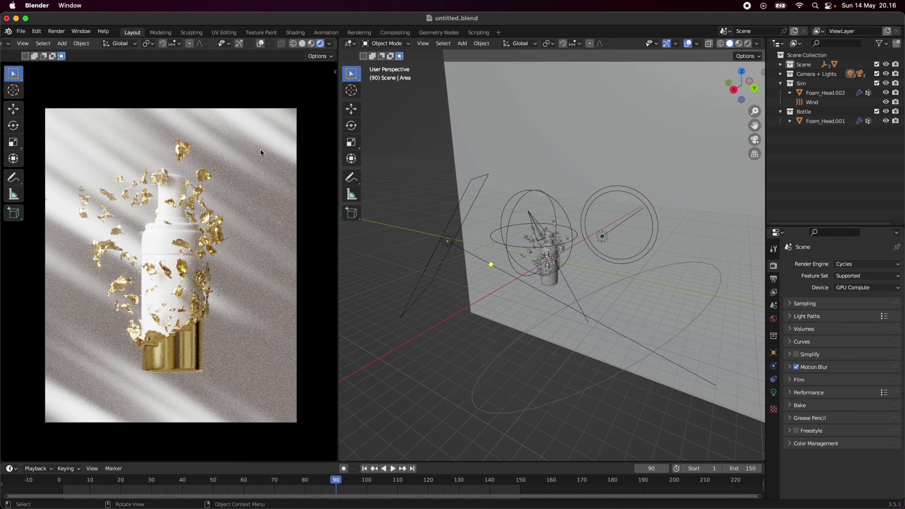
- Switch the camera view to solid shading and play the simulation from the first frame to about frame 27
left_click(304, 46)
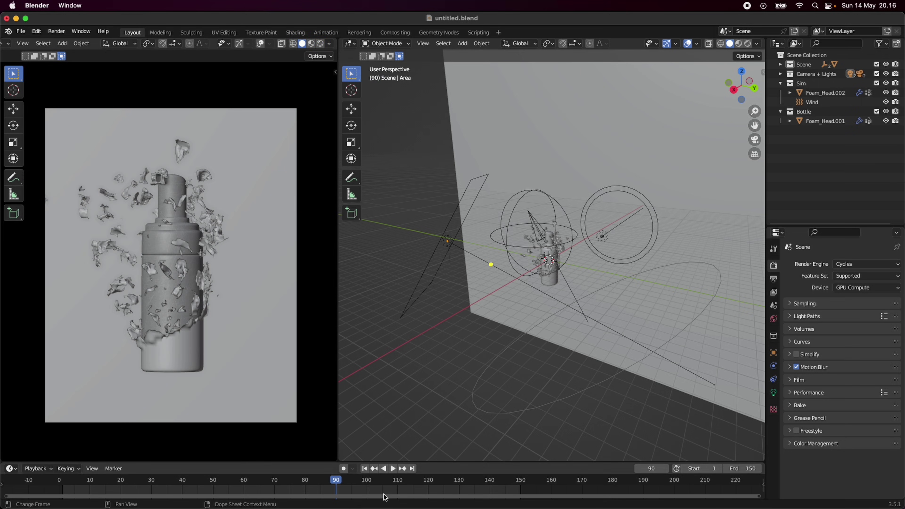
left_click(364, 468)
key("space")
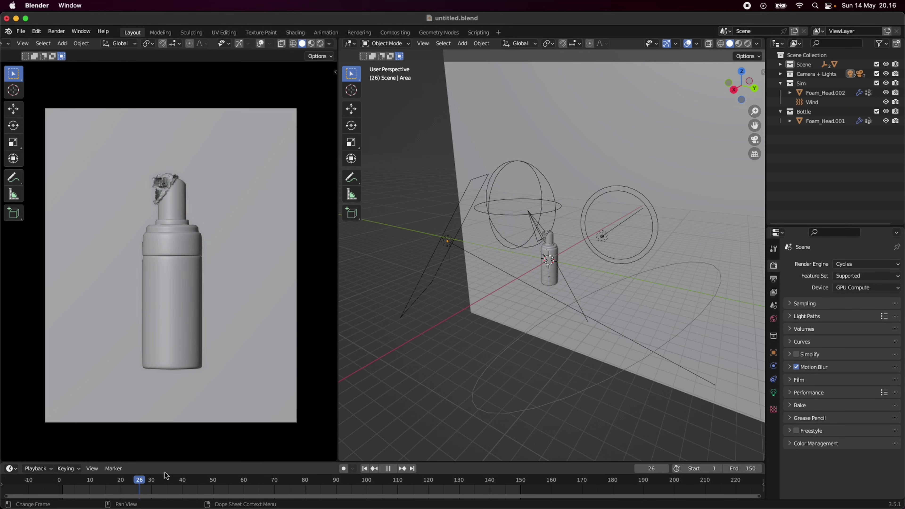
key("space")
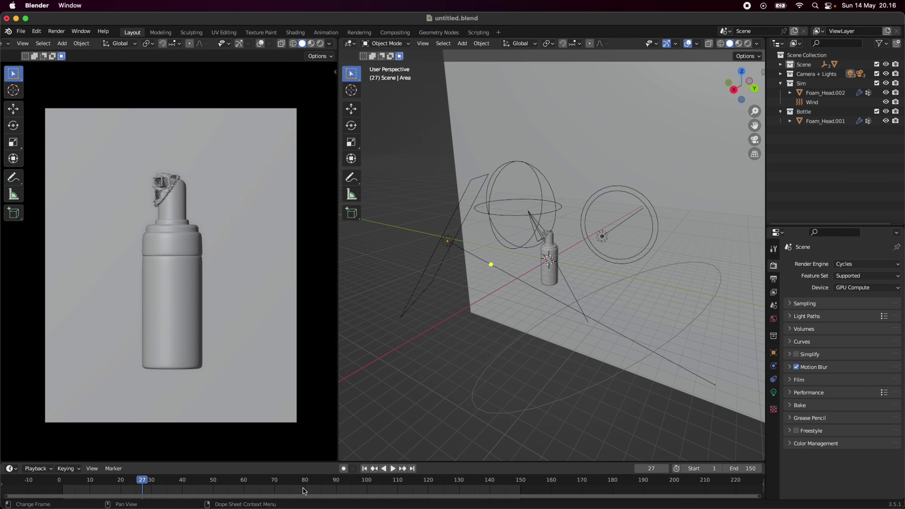
- Go to frame 90, return the camera view to rendered shading and save the file
left_click(332, 485)
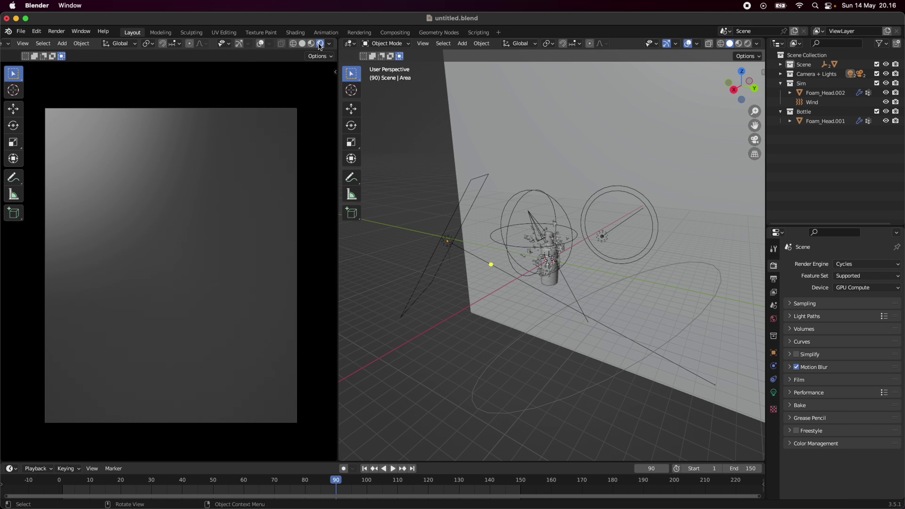
key("super+s")
scroll(525, 301, "up", 5)
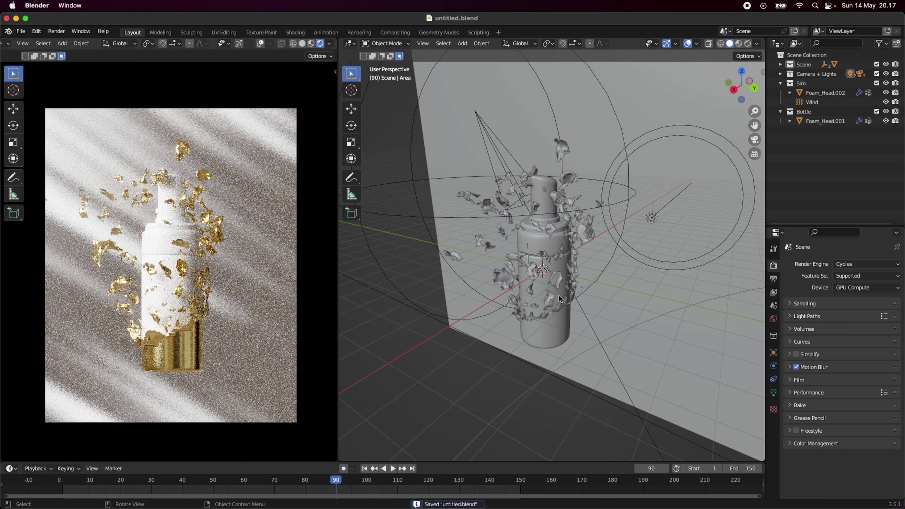
- Hide the fragmented Foam_Head.002 object and make the intact bottle Foam_Head.001 the selected object
left_click(447, 271)
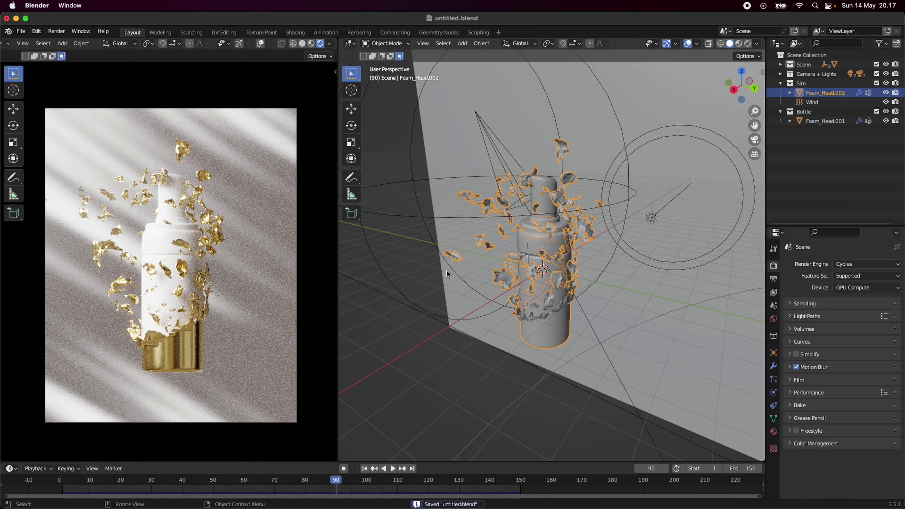
scroll(540, 278, "up", 3)
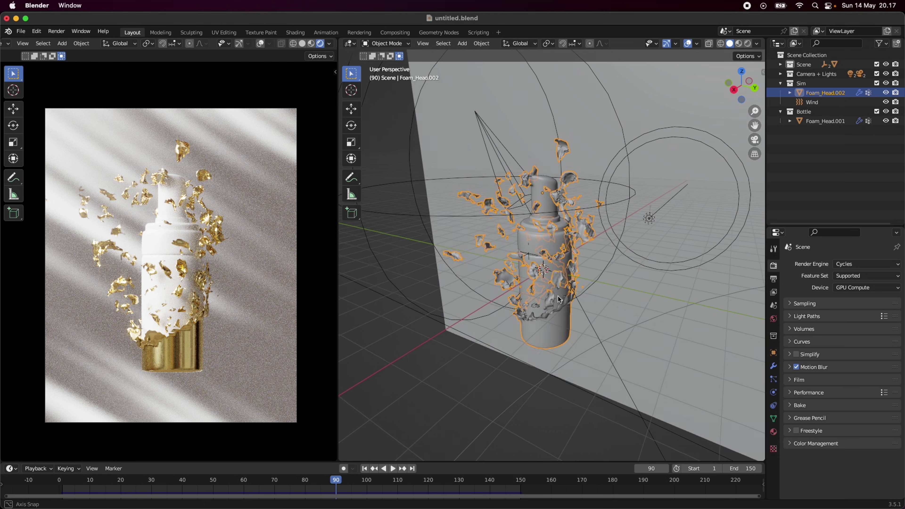
scroll(563, 296, "down", 5)
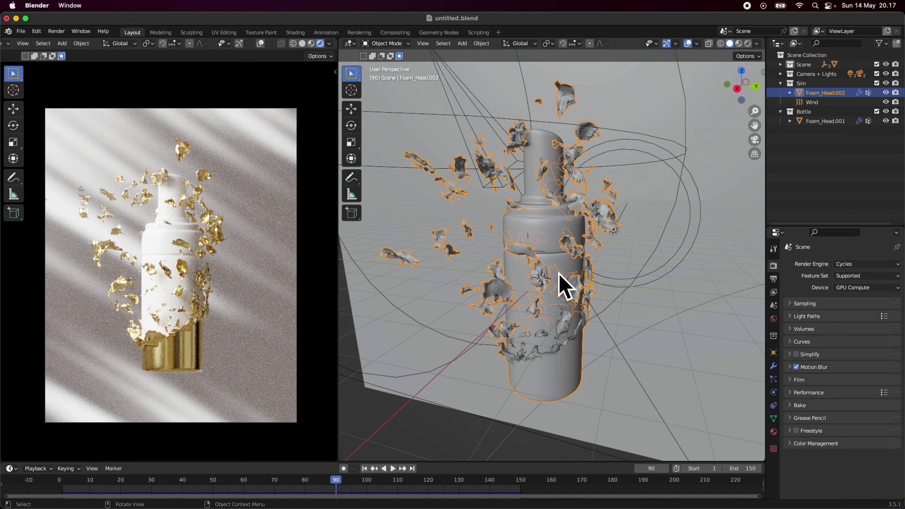
left_click(832, 121)
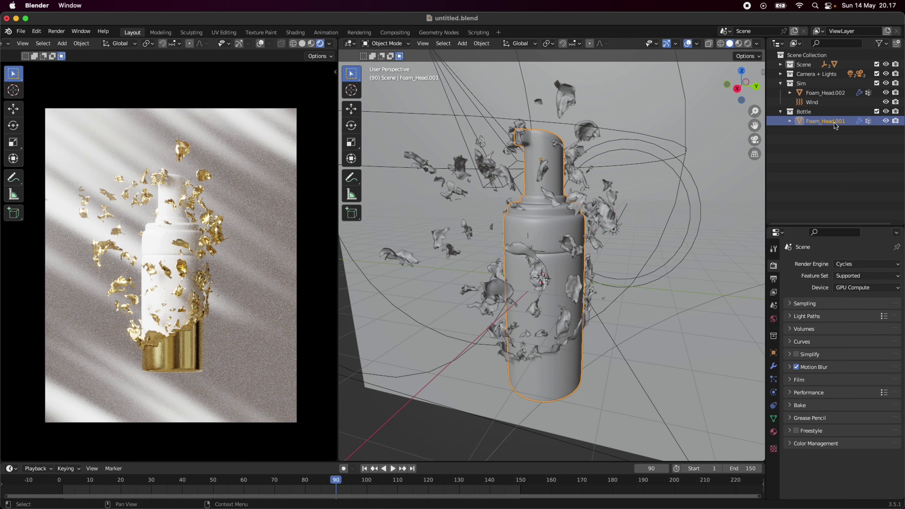
left_click(886, 93)
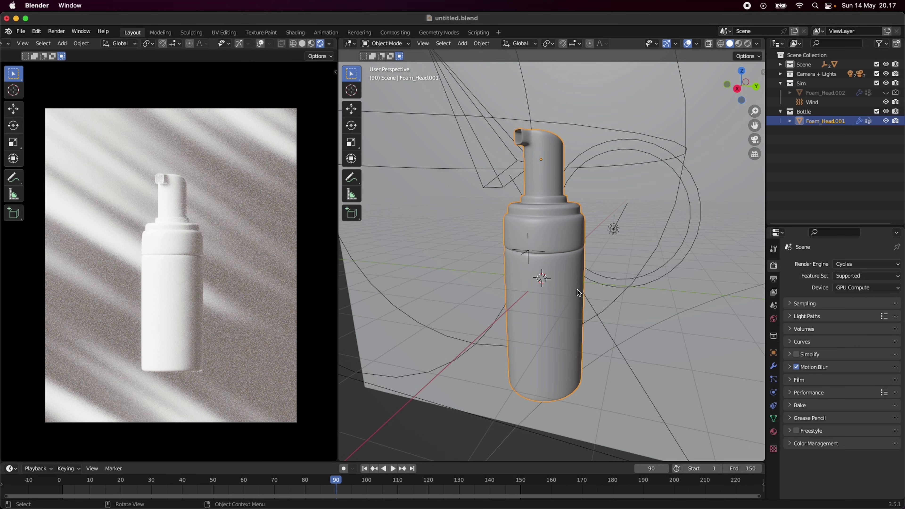
- Duplicate the bottle Foam_Head.001 in place and switch the camera view to solid shading
key("shift+d")
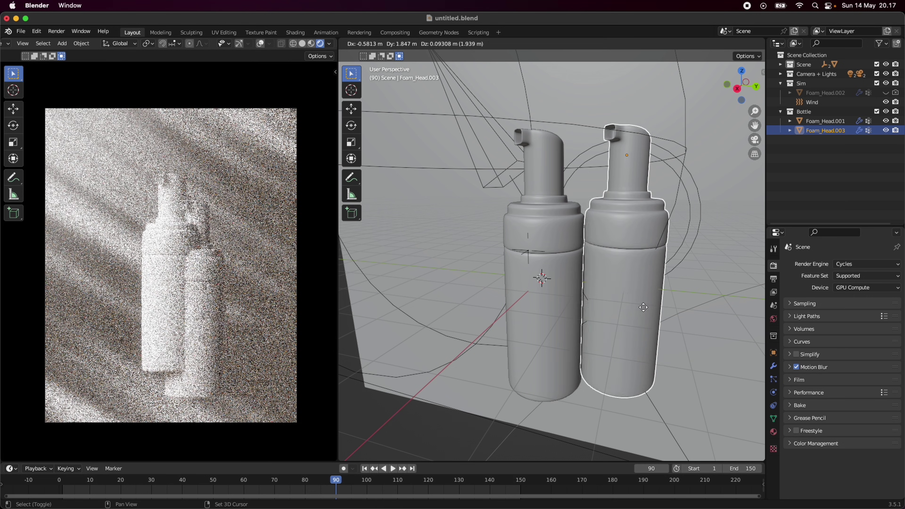
right_click(626, 290)
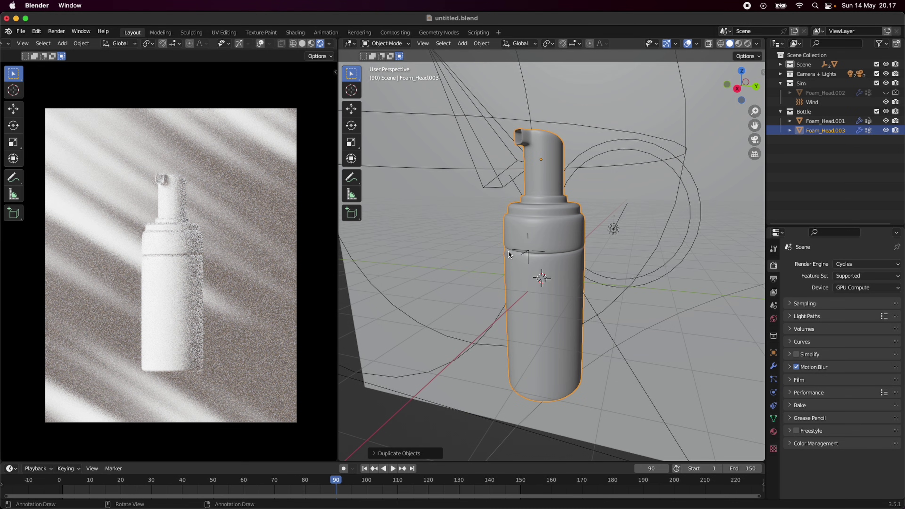
left_click(302, 43)
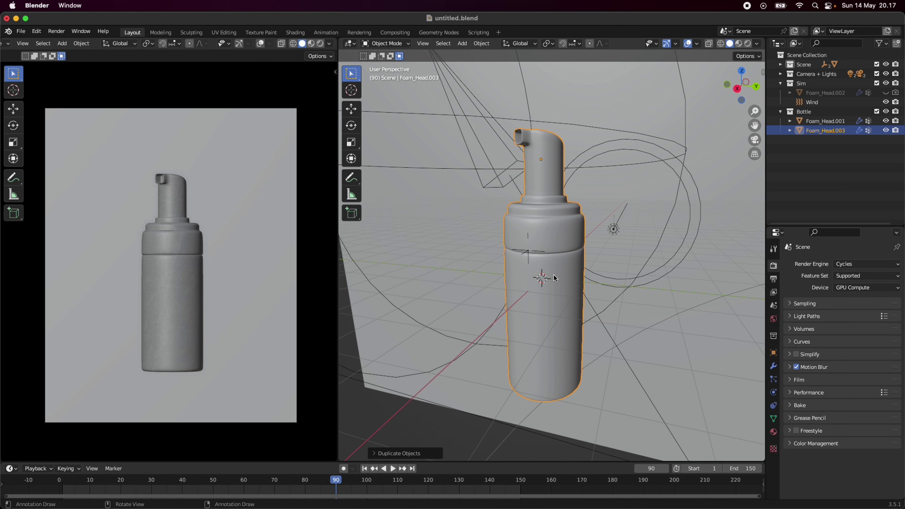
middle_click_drag(556, 278, 574, 283)
key("g")
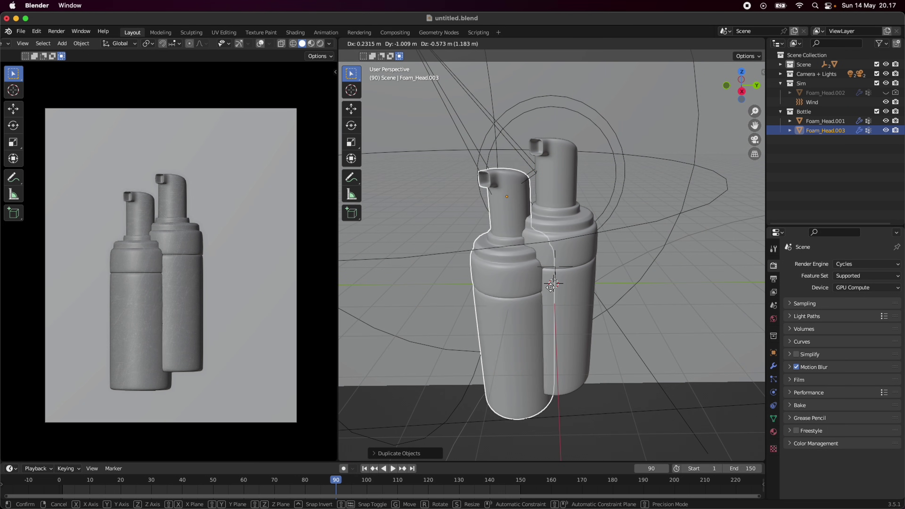
right_click(519, 276)
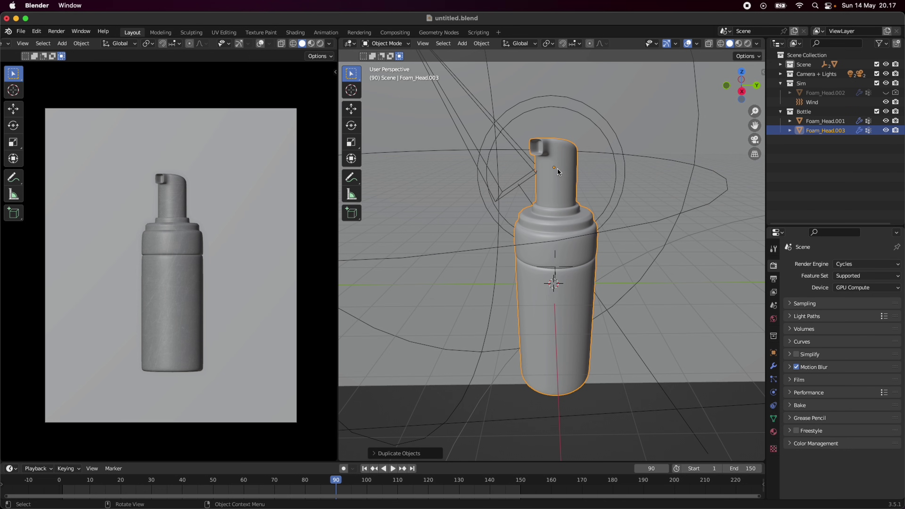
- Remove the Collision modifier from the duplicated bottle Foam_Head.003 and move the object into the Sim collection
left_click(742, 92)
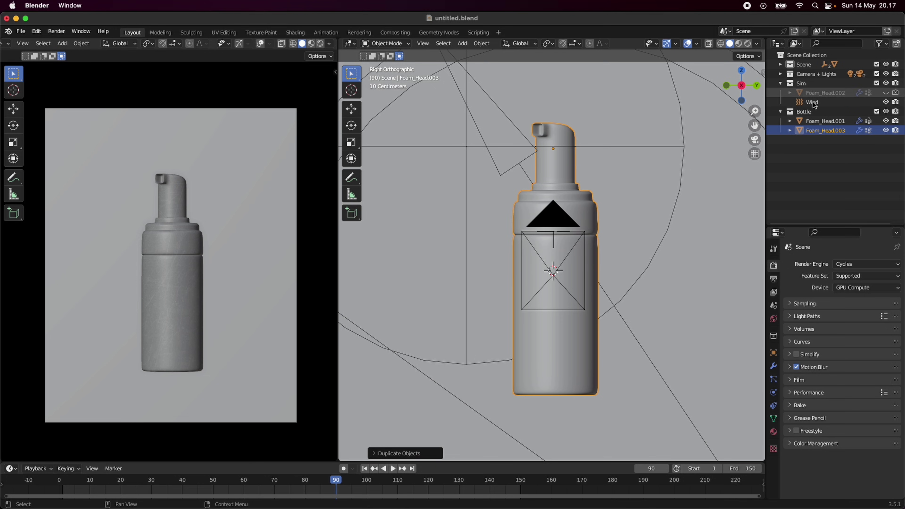
left_click(773, 366)
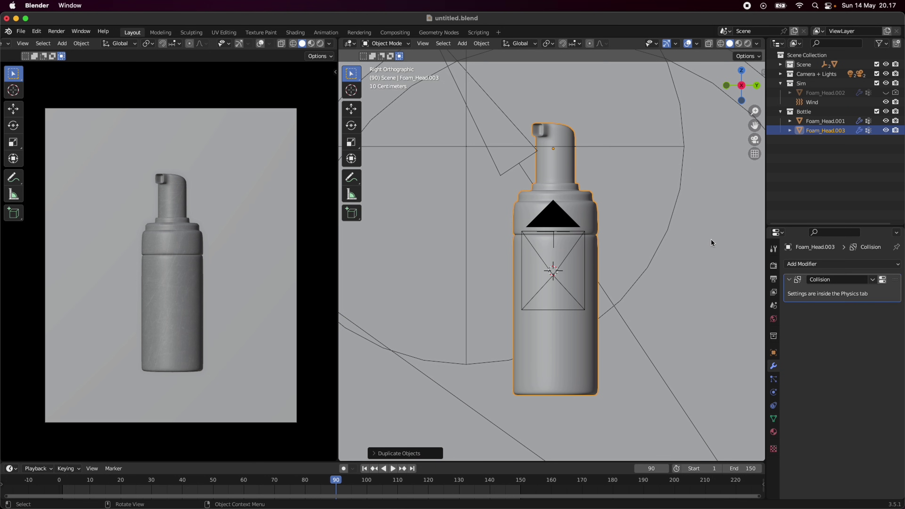
middle_click_drag(713, 243, 612, 281)
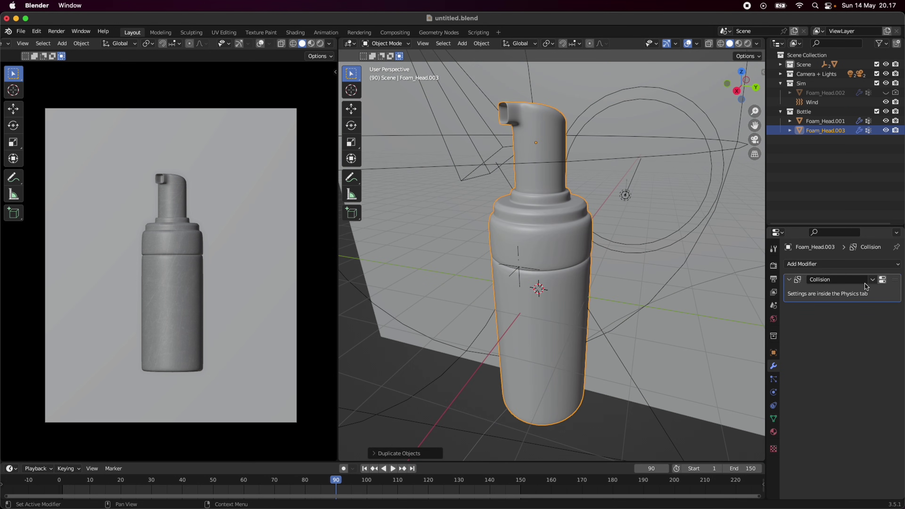
left_click(896, 288)
key("ctrl+x")
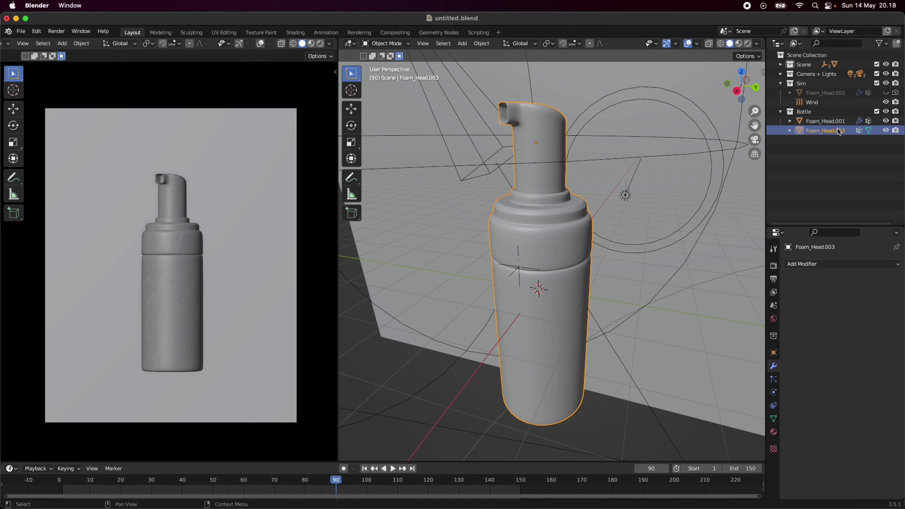
left_click_drag(837, 134, 814, 84)
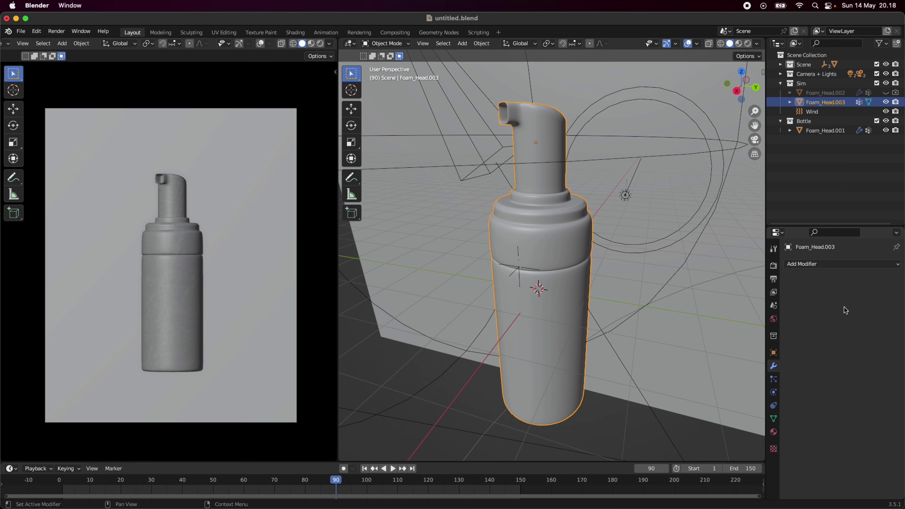
- Add a Displace modifier to Foam_Head.003 and set its midlevel to 0
middle_click_drag(551, 254, 659, 296)
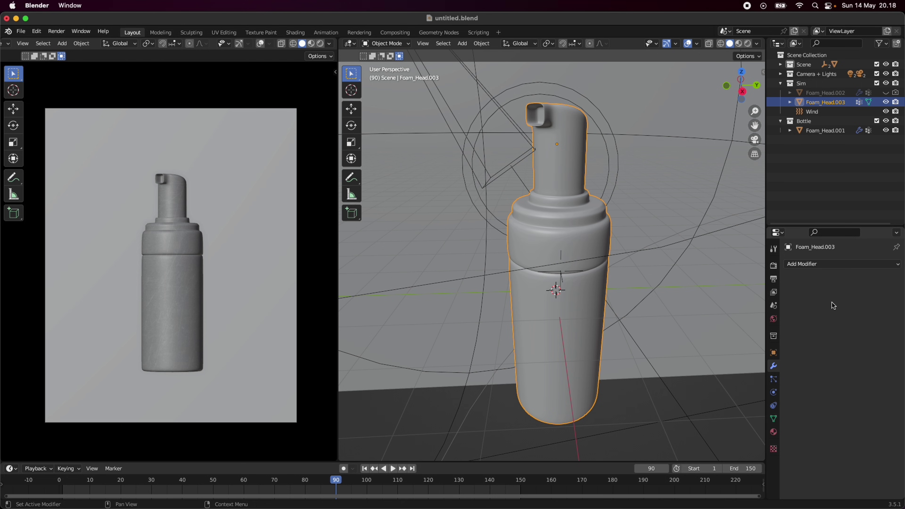
left_click(823, 264)
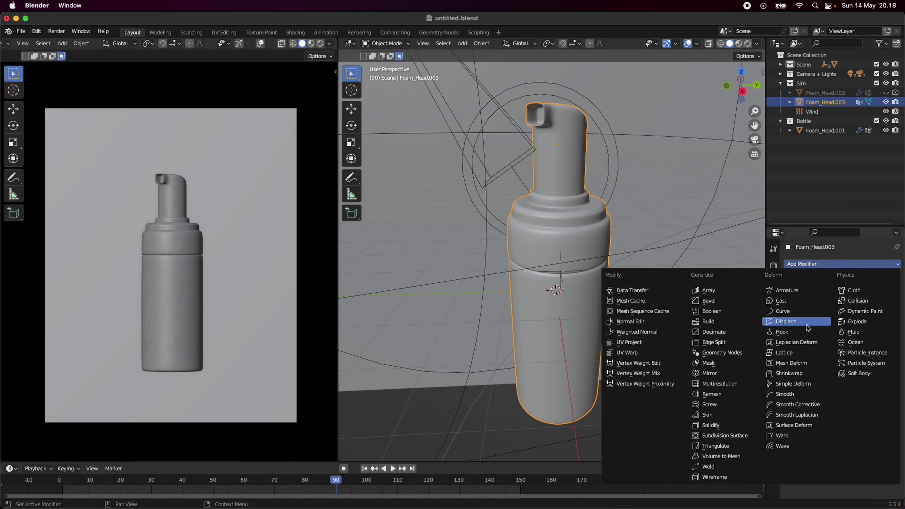
left_click(797, 321)
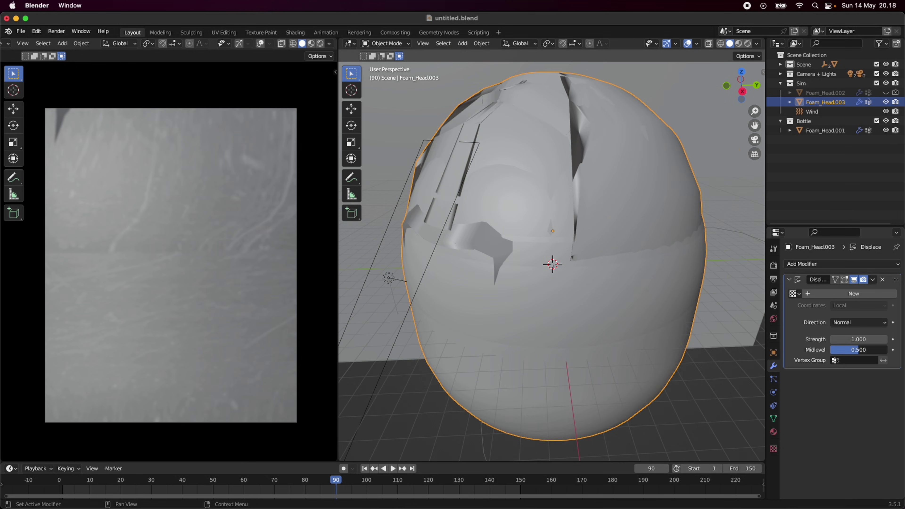
mouse_move(858, 349)
left_mouse_down()
mouse_move(834, 350)
mouse_move(855, 356)
left_mouse_up()
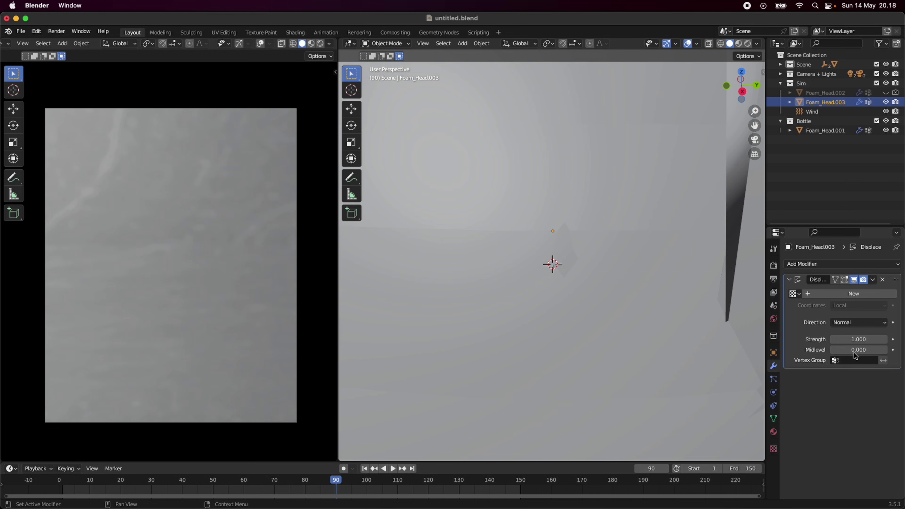
- Set the Displace strength of Foam_Head.003 to 0.005 and check the thickened bottle head
left_click(867, 339)
type("0.00")
key("Return")
scroll(625, 254, "up", 8)
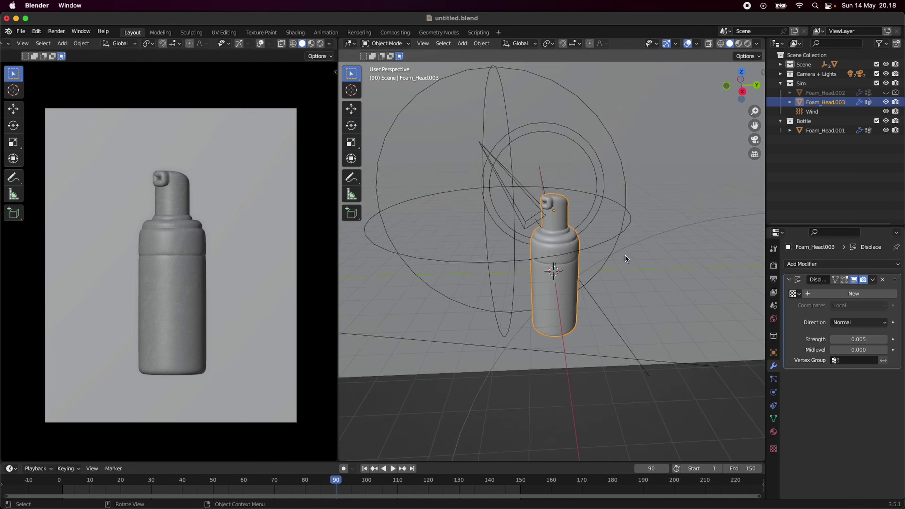
scroll(592, 283, "down", 3)
scroll(592, 283, "up", 2)
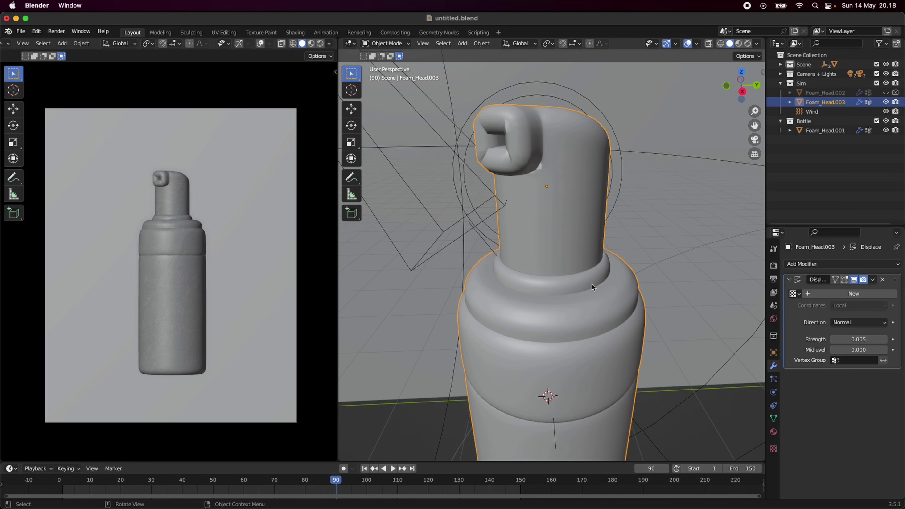
- Set the Displace modifier's strength on Foam_Head.003 to 0.001
left_click(846, 338)
left_click(846, 339)
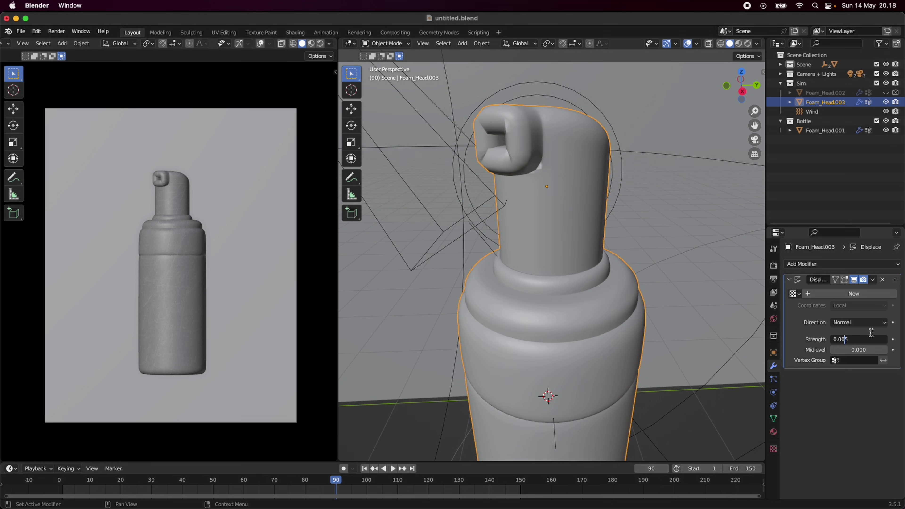
key("Delete")
type("1")
key("Return")
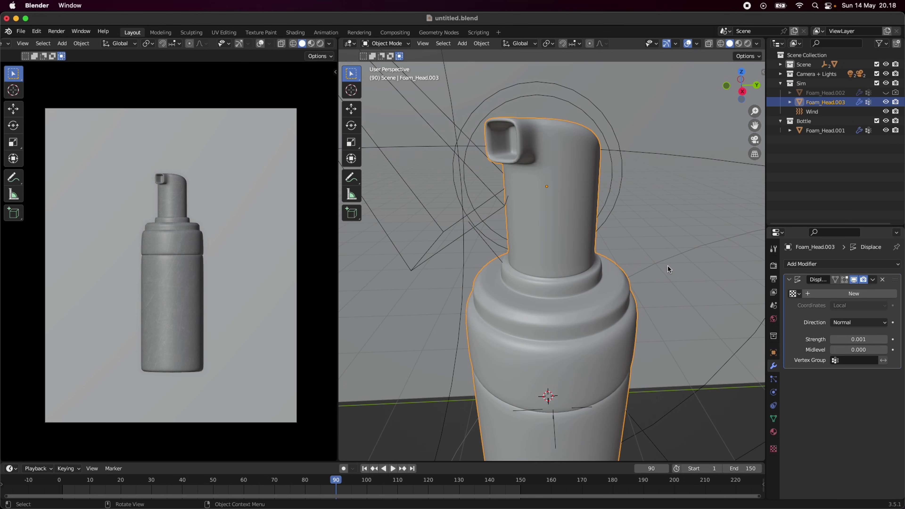
- Examine the offset between the displaced copy and the original bottle in right orthographic X-ray view, toggling the visibility of Foam_Head.003
scroll(600, 223, "up", 4)
scroll(601, 223, "up", 3)
left_click(742, 91)
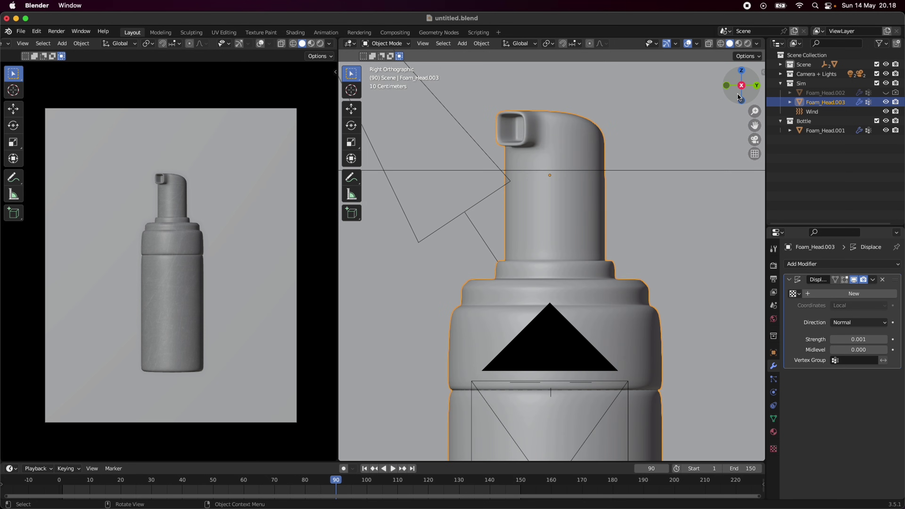
scroll(570, 214, "up", 5)
left_click(709, 43)
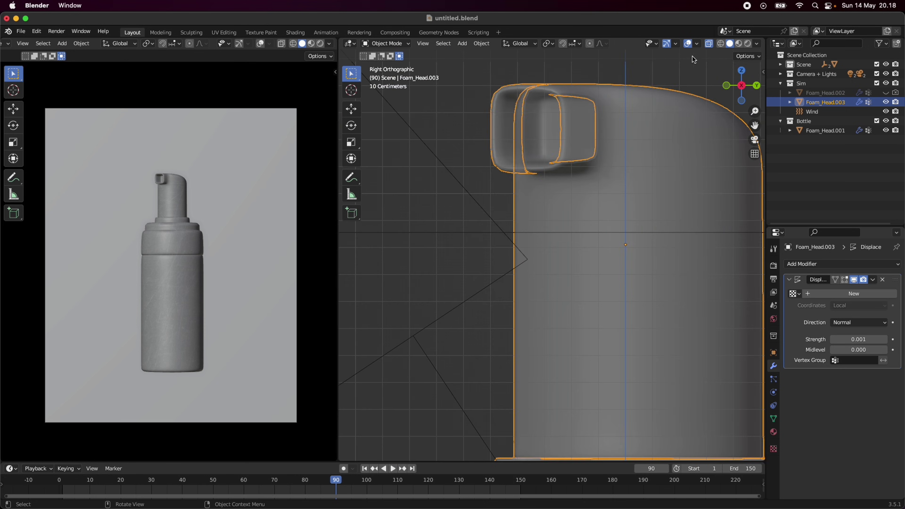
scroll(534, 214, "up", 4)
scroll(524, 205, "down", 3)
scroll(557, 267, "up", 2)
scroll(558, 271, "up", 1)
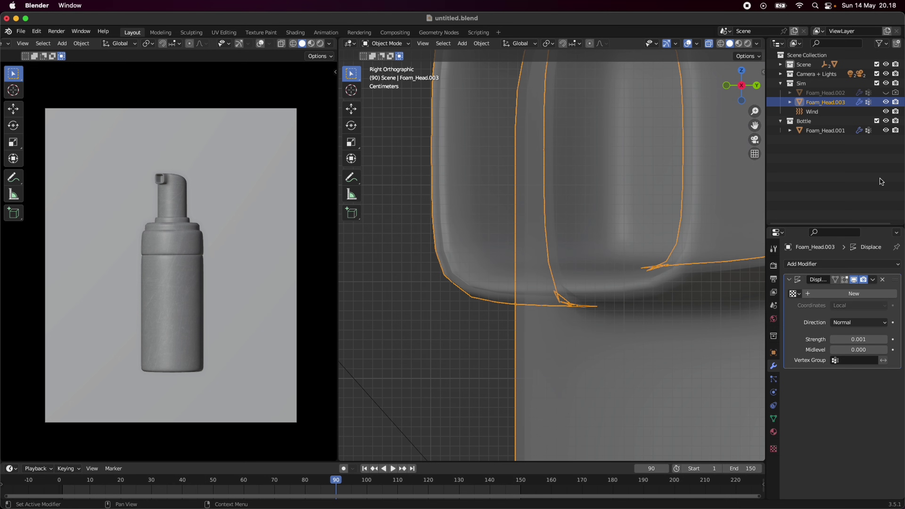
left_click(886, 103)
left_click(886, 102)
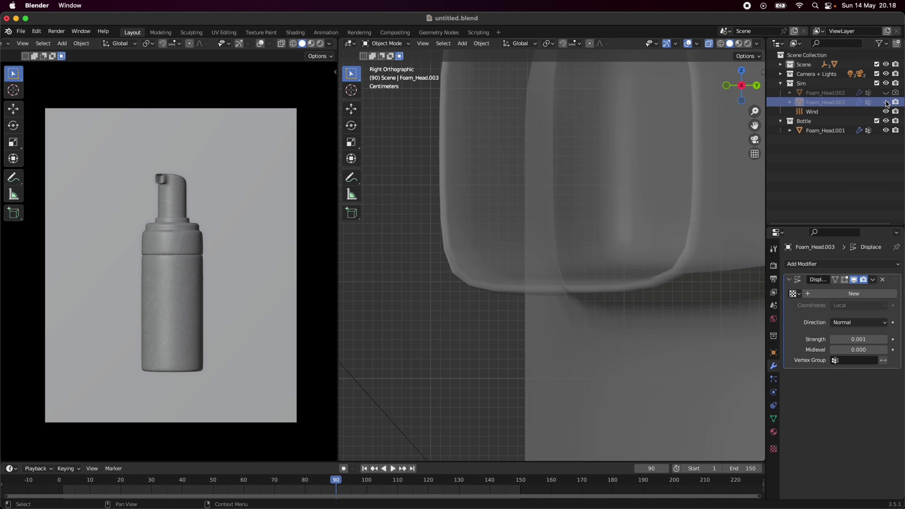
- Compare the nozzle edges of the displaced copy and the original bottle by repeatedly showing and hiding Foam_Head.003, leaving it hidden
left_click(886, 103)
left_click(886, 103)
left_click(886, 102)
left_click(886, 103)
left_click(887, 102)
left_click(886, 102)
left_click(886, 102)
left_click(886, 102)
left_click(886, 102)
left_click(886, 103)
left_click(886, 102)
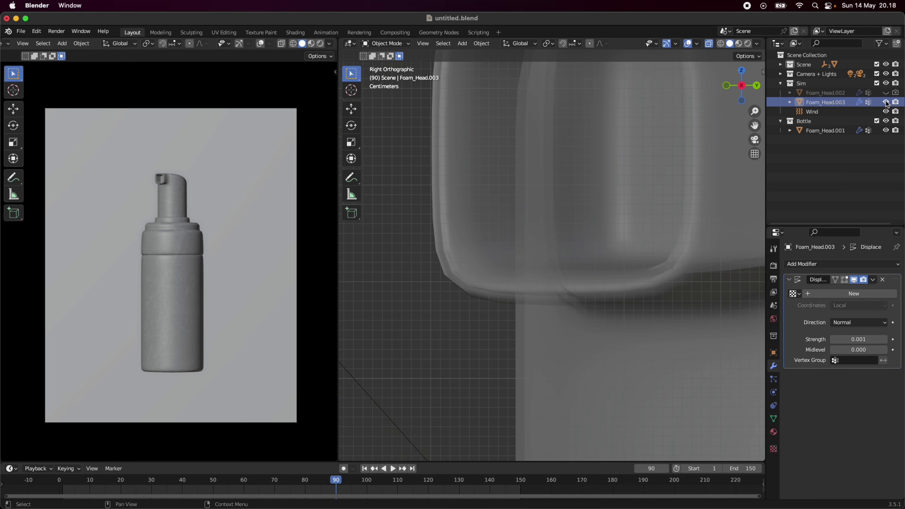
left_click(886, 103)
left_click(886, 103)
left_click(886, 102)
- Add a Particle System modifier to Foam_Head.003 below the Displace modifier, and collapse both modifiers
scroll(612, 332, "down", 8)
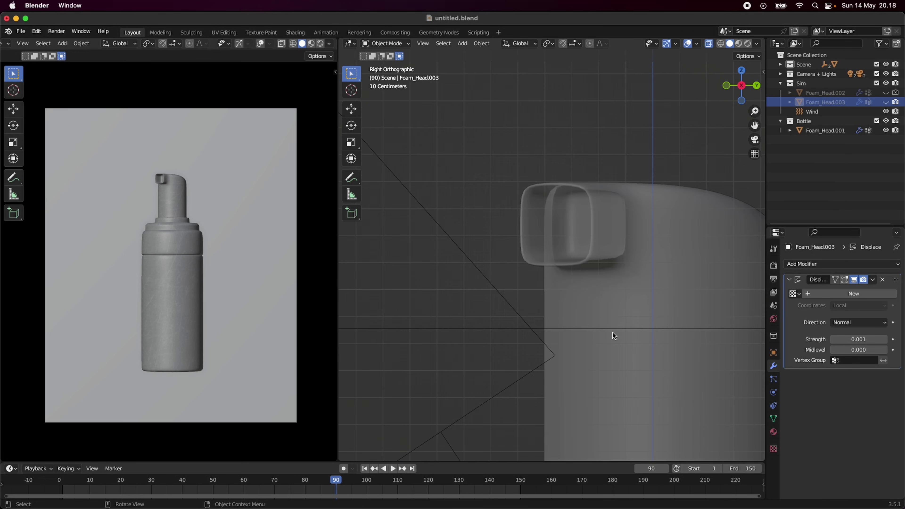
scroll(678, 278, "down", 4)
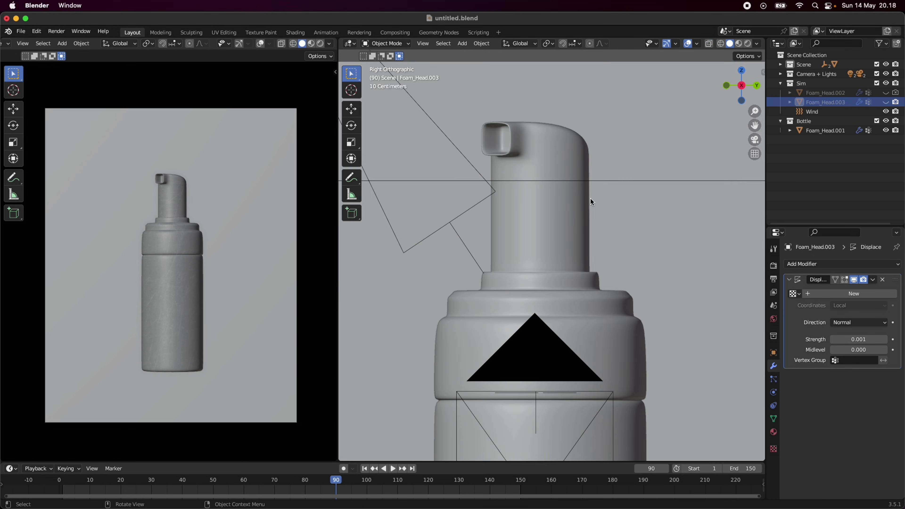
middle_click_drag(591, 197, 588, 231)
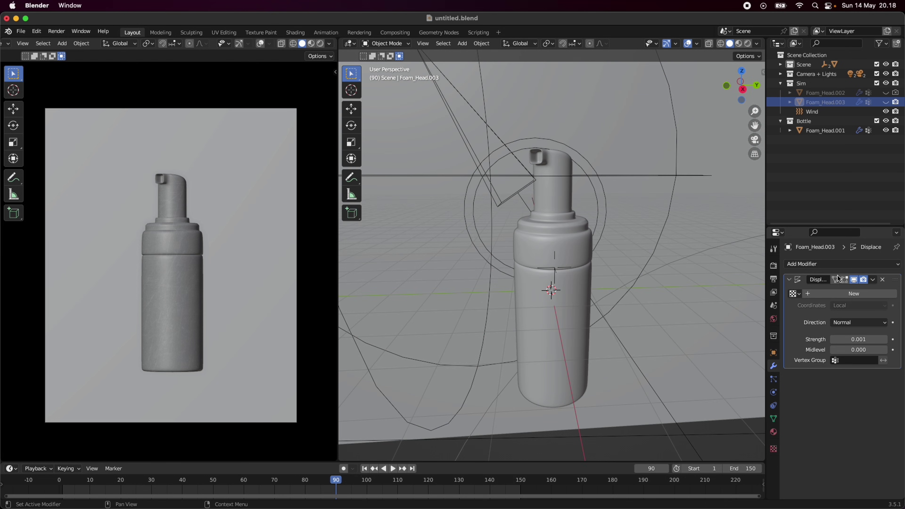
left_click(789, 280)
left_click(806, 265)
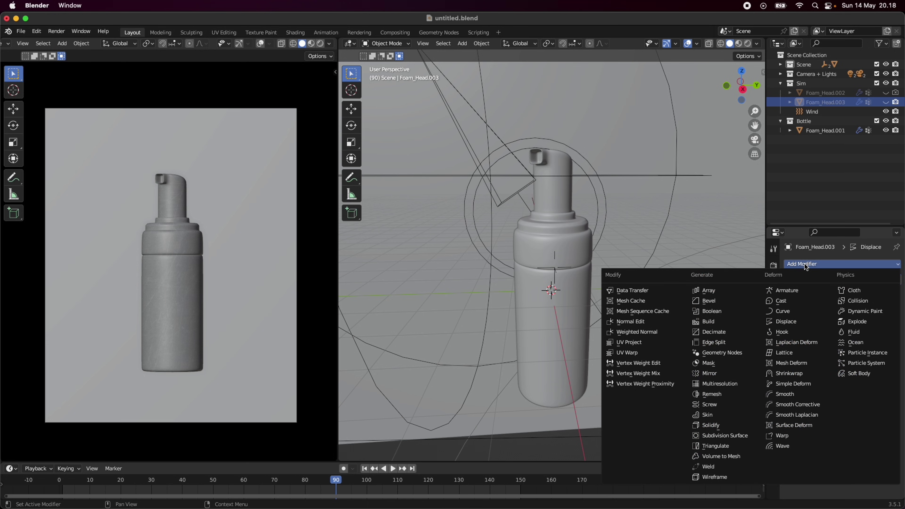
left_click(883, 365)
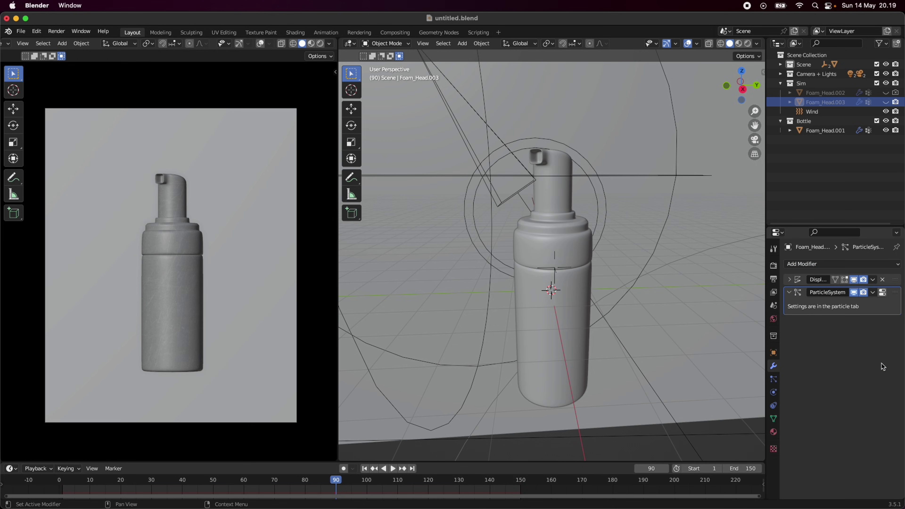
left_click(790, 293)
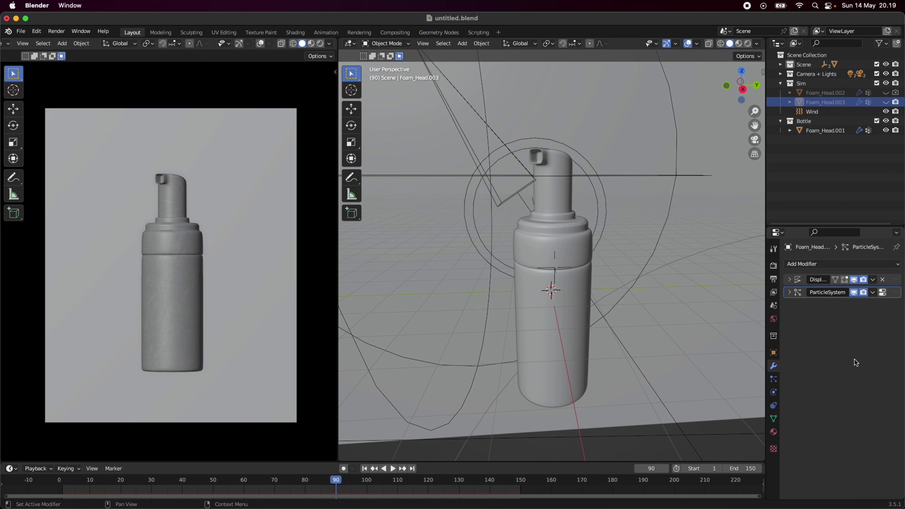
- With the particle emission settings open, switch the camera viewport to wireframe shading and save the file
left_click(773, 379)
left_click(788, 337)
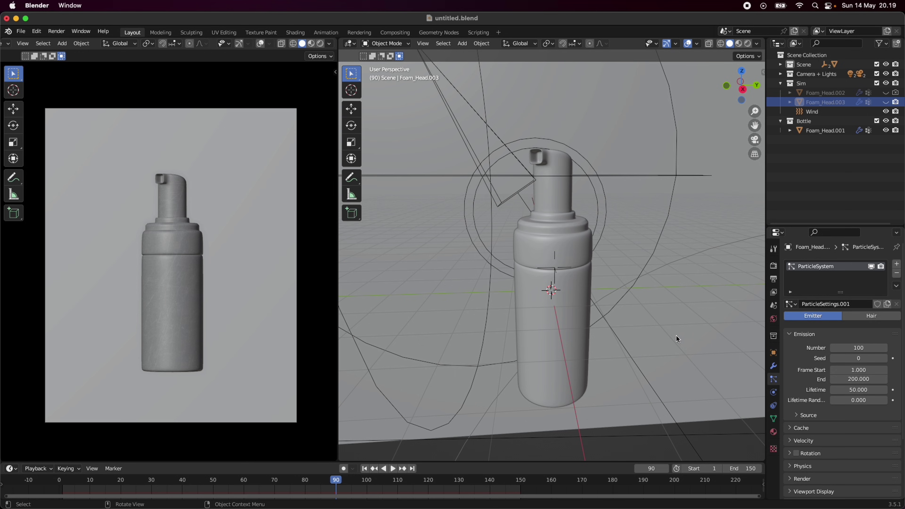
left_click(293, 43)
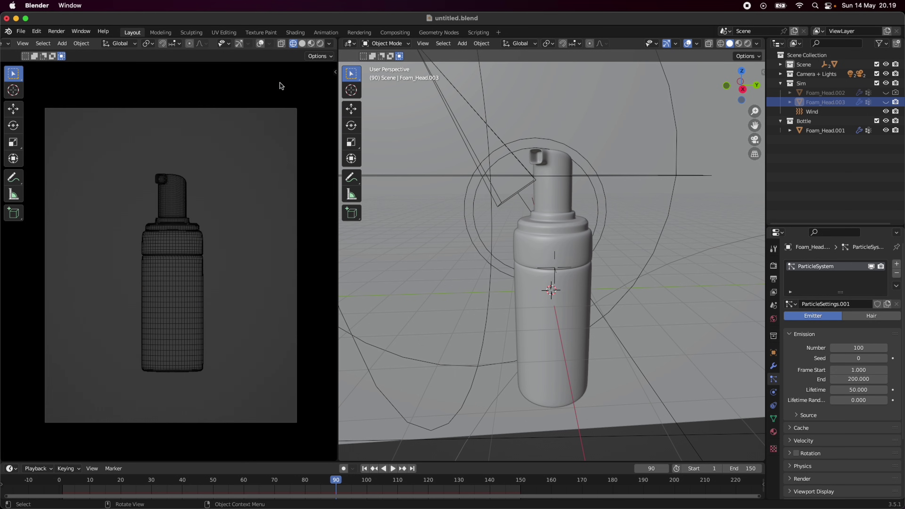
scroll(210, 279, "up", 4)
middle_click_drag(209, 254, 203, 233, "shift")
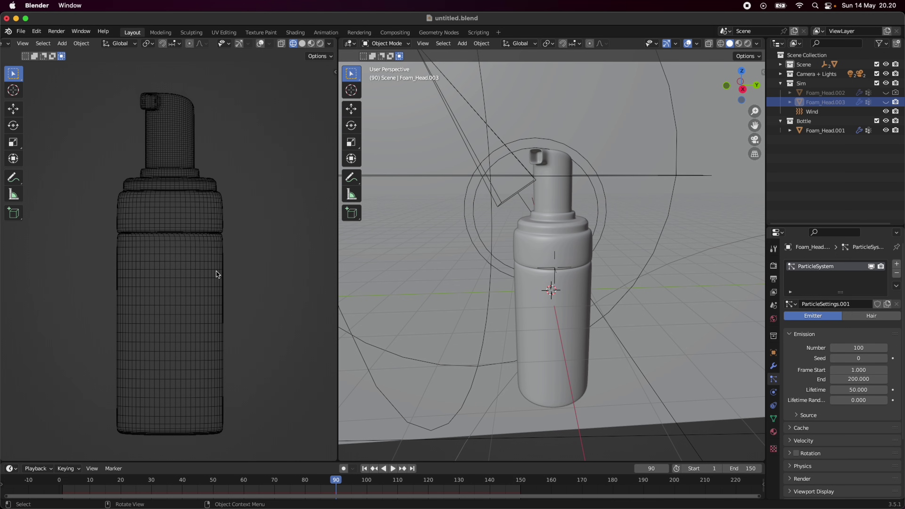
key("super+s")
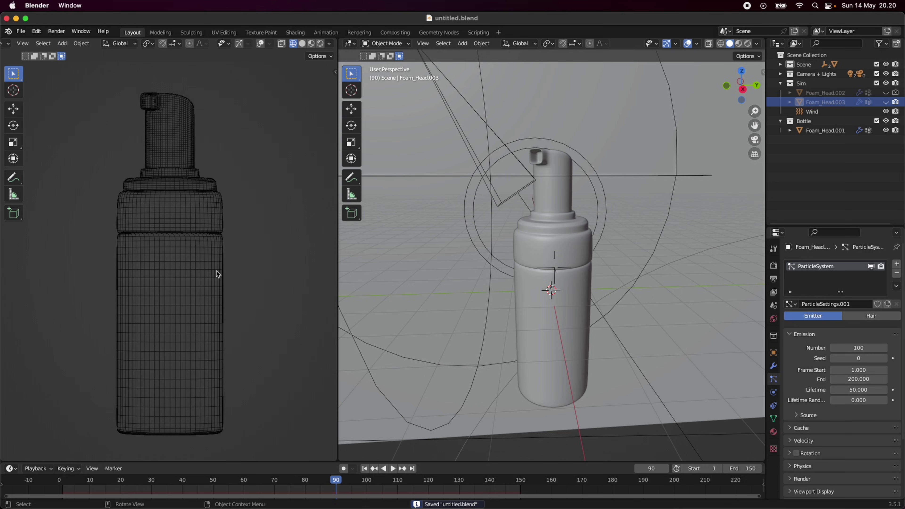
scroll(214, 278, "down", 1, "shift")
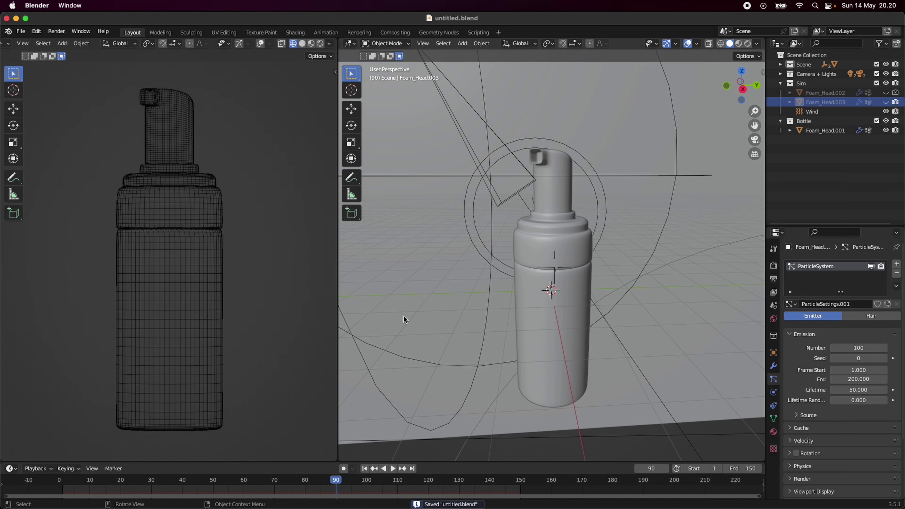
- Set the particle emission's frame start and end to 0 and the particle lifetime to 250
left_click(850, 378)
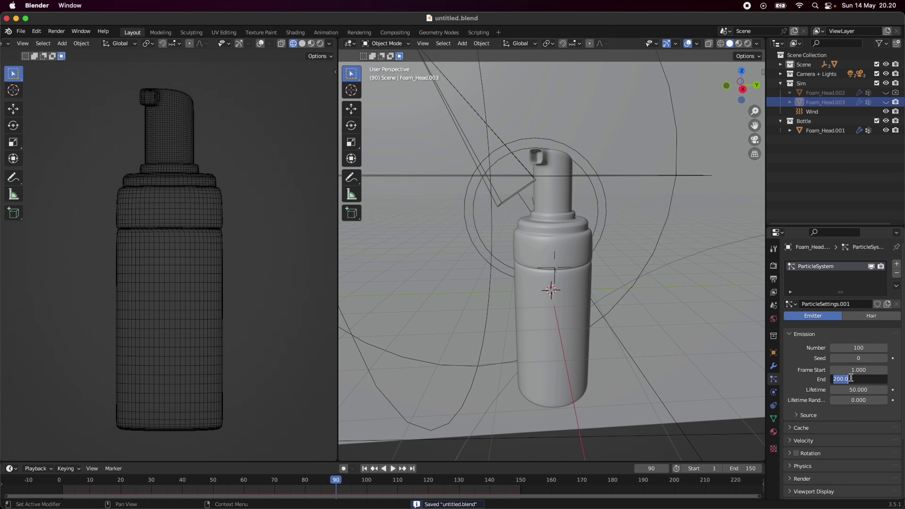
type("0")
key("Return")
left_click(856, 371)
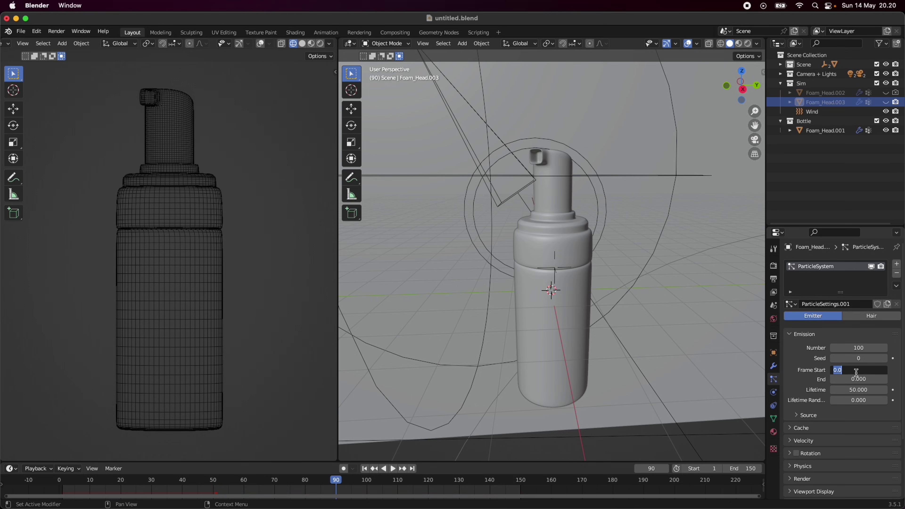
key("Return")
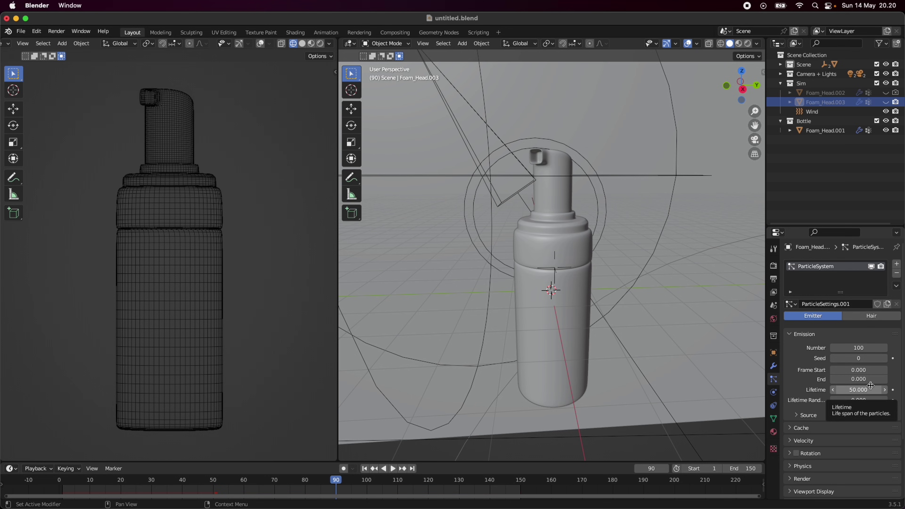
left_click(870, 391)
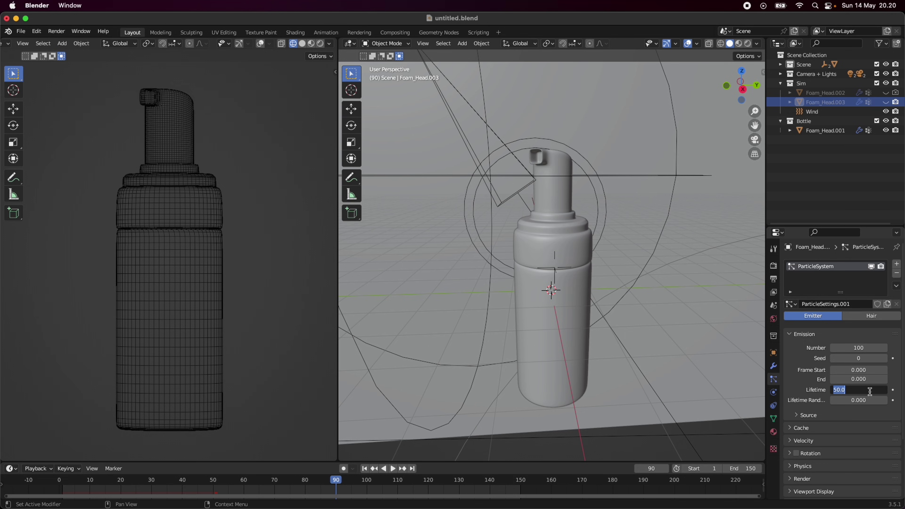
type("250")
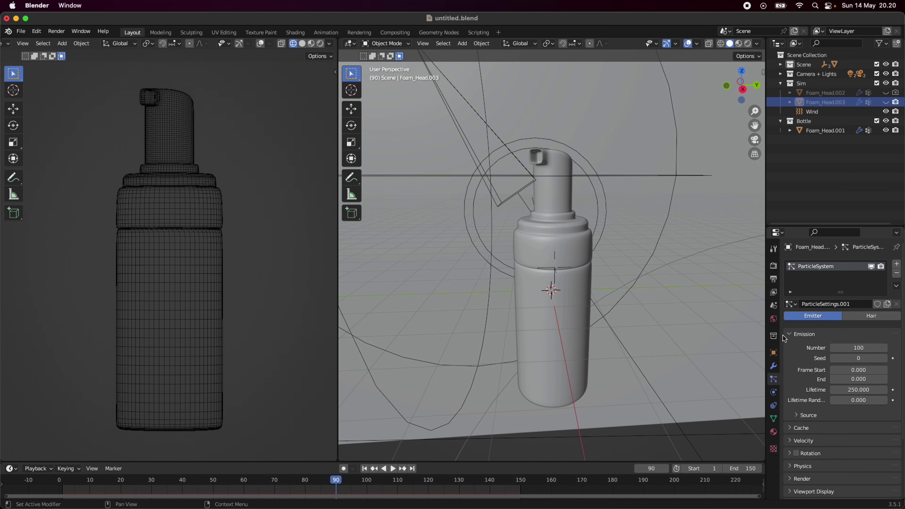
- Set the physics type of the Foam_Head.003 particle system to None
left_click(788, 335)
left_click(792, 347)
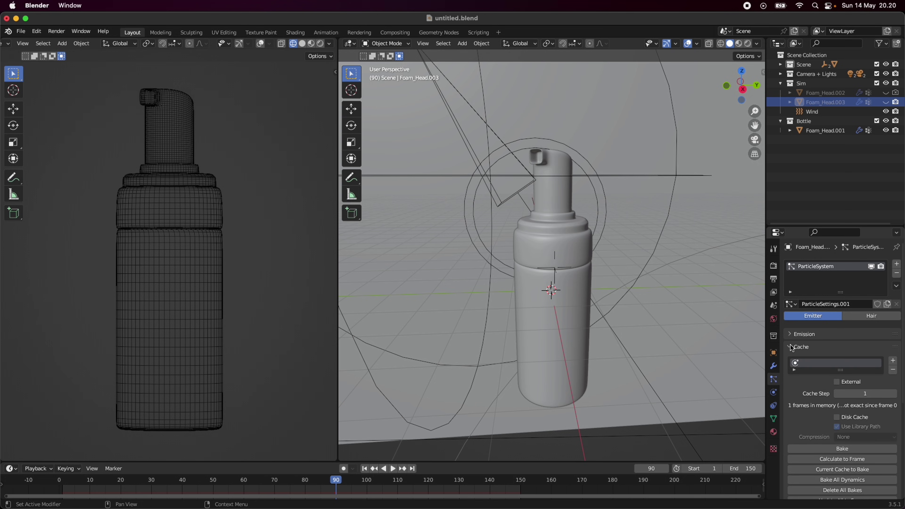
left_click(791, 348)
left_click(793, 385)
scroll(855, 357, "down", 4)
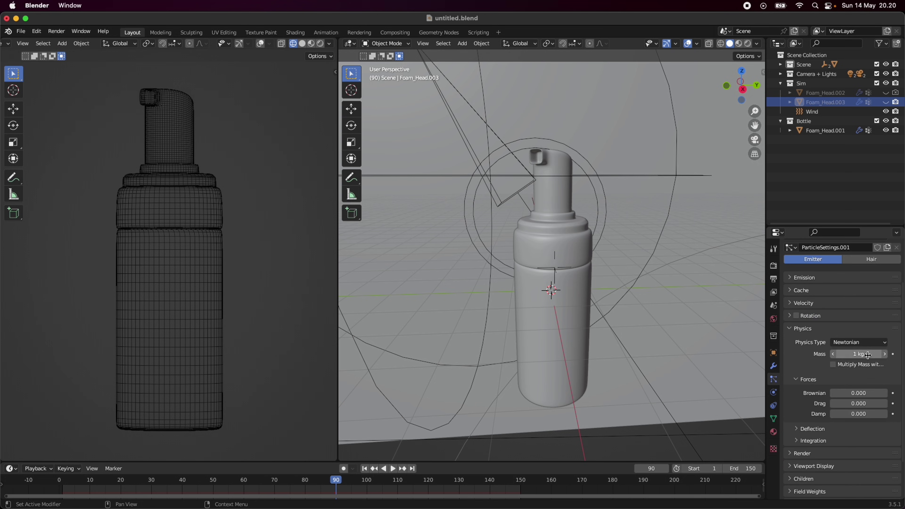
left_click(869, 343)
left_click(863, 346)
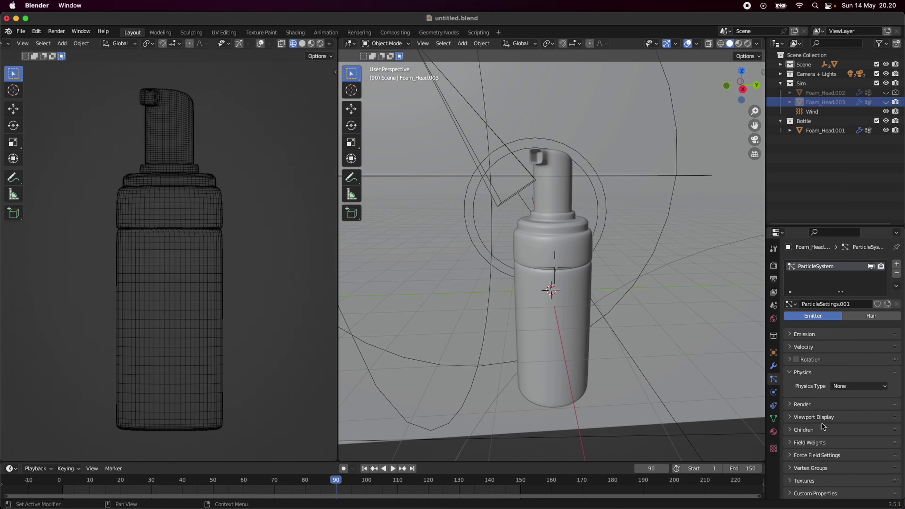
- Set the particles to render as None while keeping the emitter shown
left_click(800, 410)
scroll(800, 409, "down", 3)
left_click(864, 368)
left_click(853, 379)
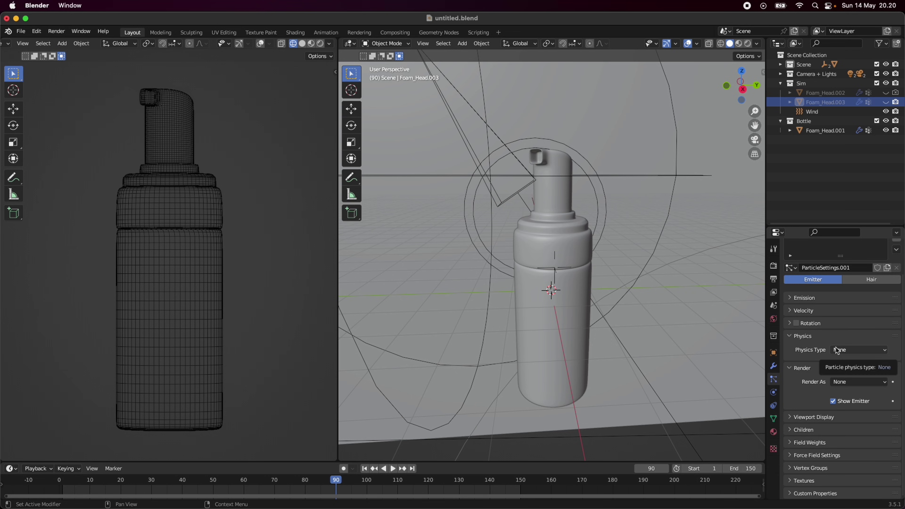
- Set the particles' viewport display to Point with a size of 0.01 m
left_click(809, 416)
scroll(819, 410, "down", 1)
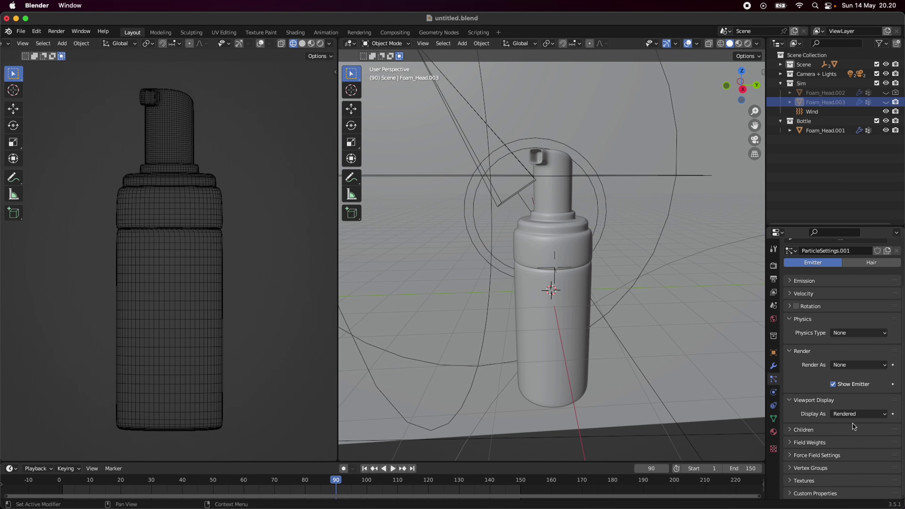
left_click(855, 414)
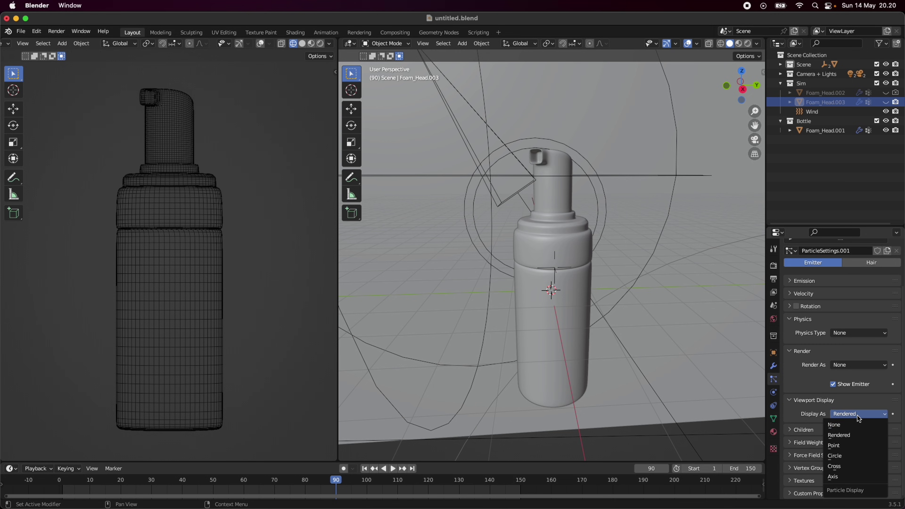
left_click(853, 446)
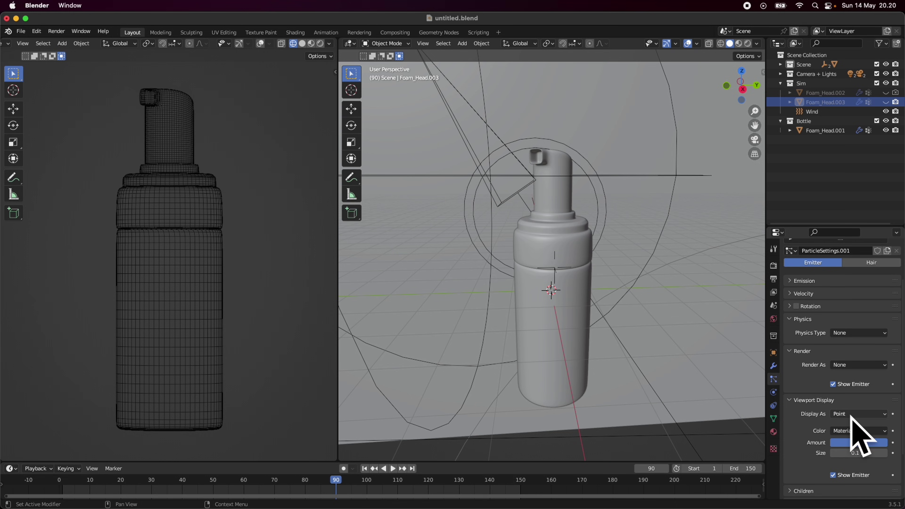
left_click(868, 456)
type("0")
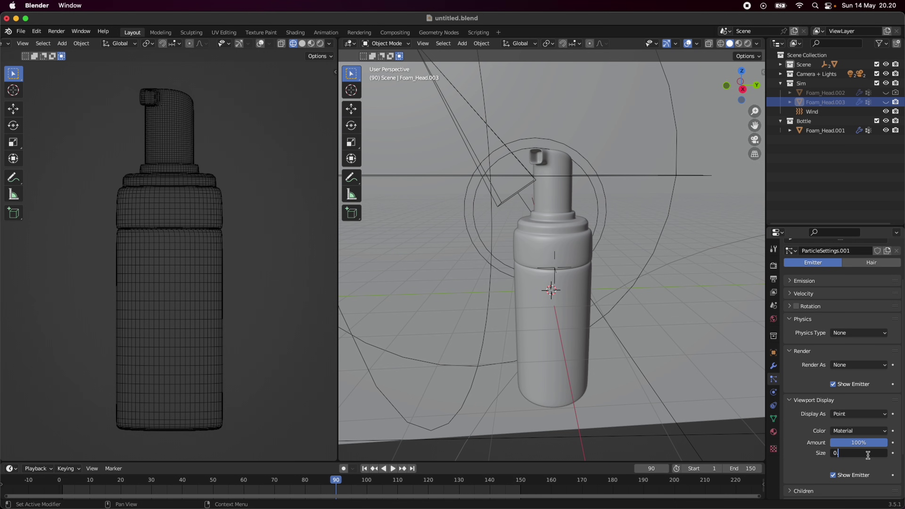
type(".01")
key("Return")
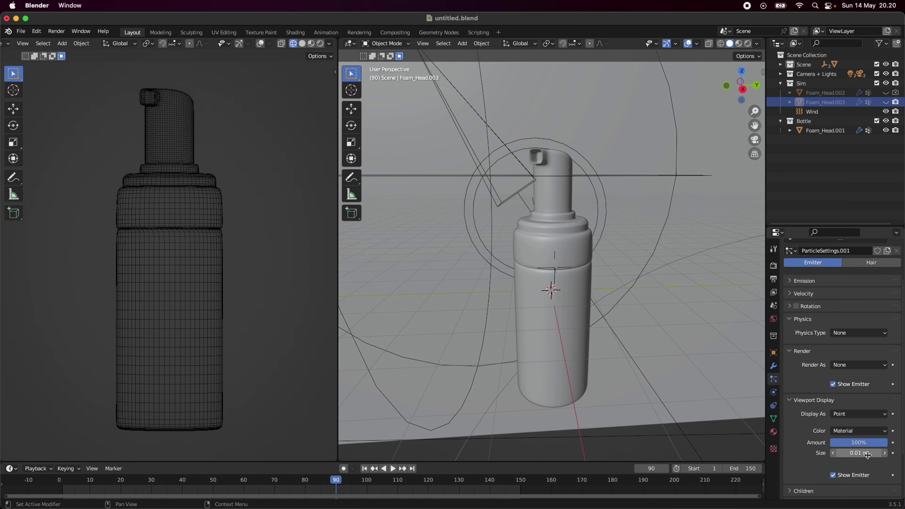
- Unhide Foam_Head.003 and inspect the particle points distributed over the bottle surface
left_click(885, 102)
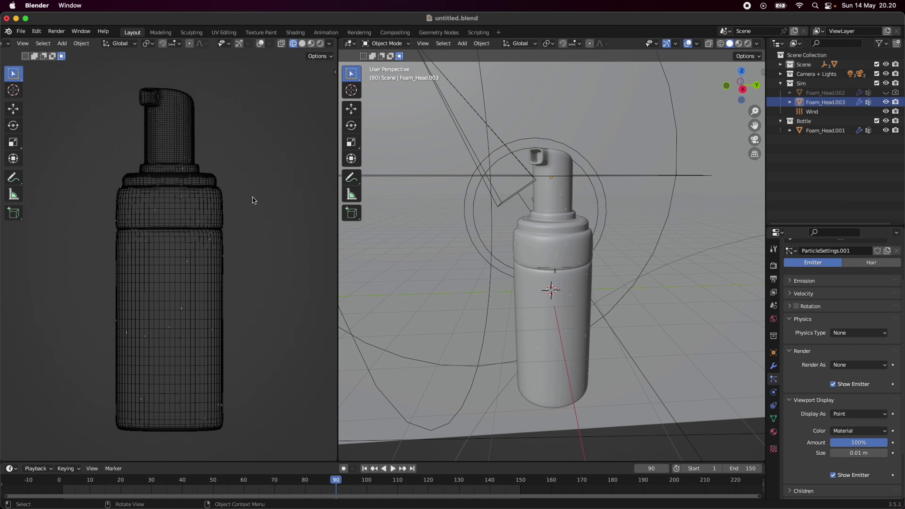
scroll(546, 314, "up", 5)
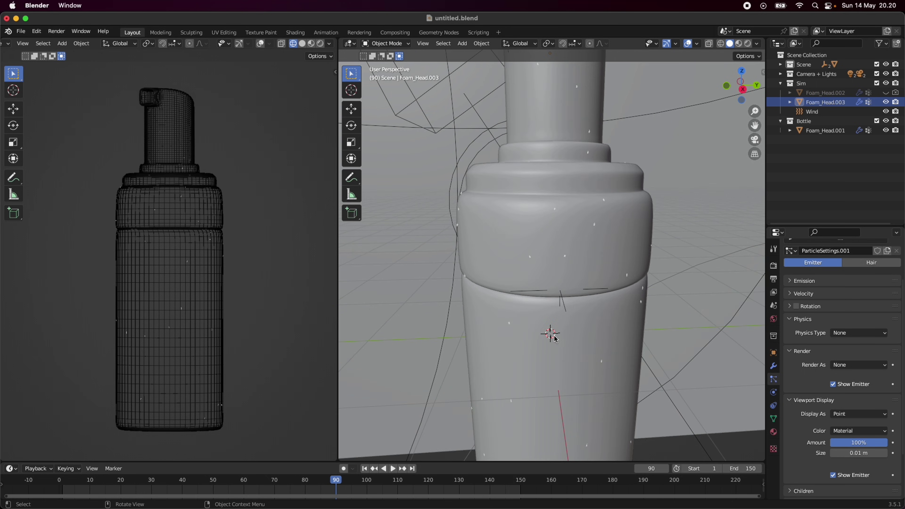
scroll(555, 338, "up", 2)
scroll(604, 325, "down", 7)
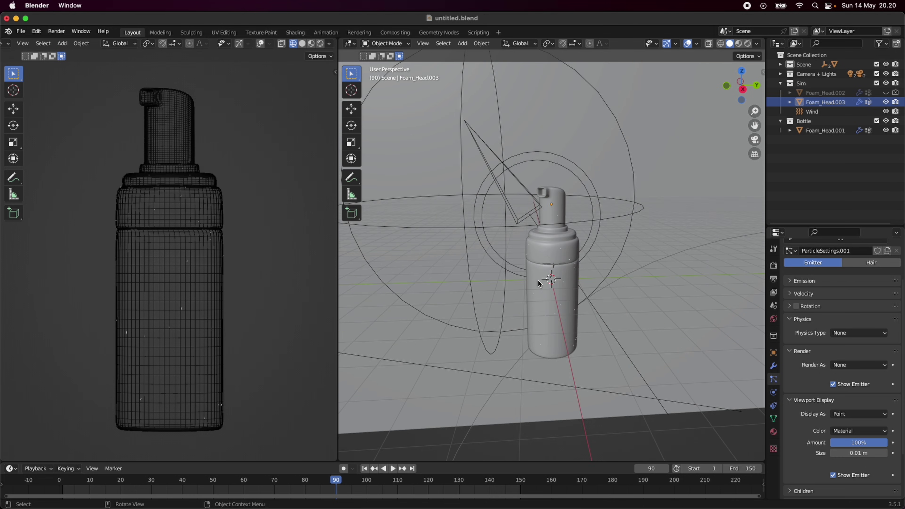
scroll(563, 316, "up", 3)
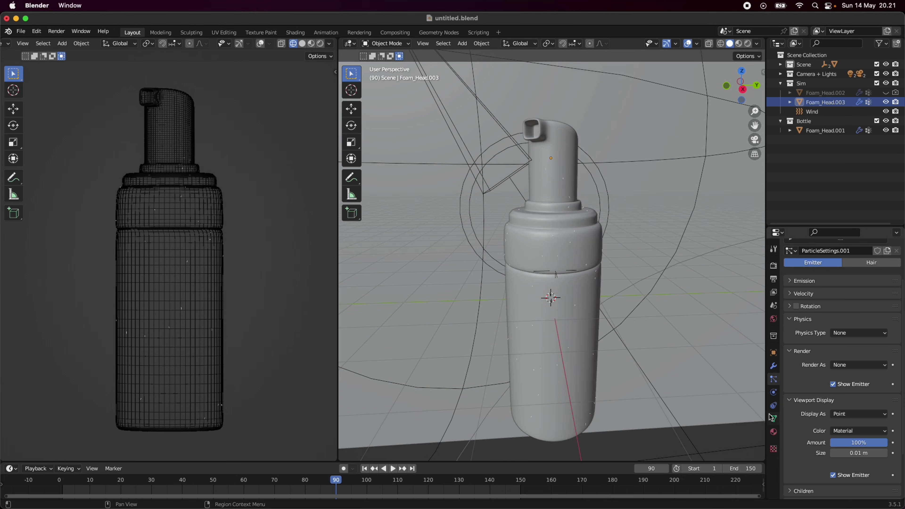
- Set the gravity field weight of the particle system to 0 and return to the modifier stack of Foam_Head.003
scroll(837, 434, "down", 4)
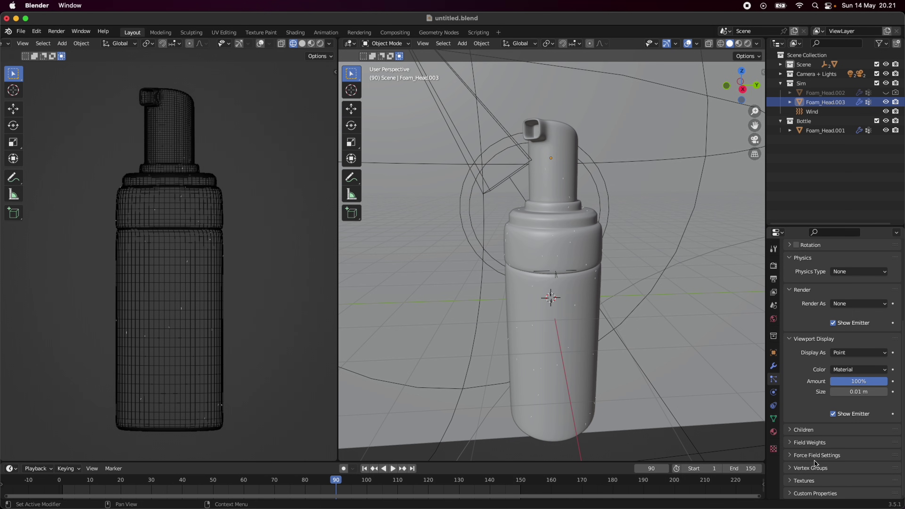
left_click(816, 443)
scroll(855, 446, "down", 6)
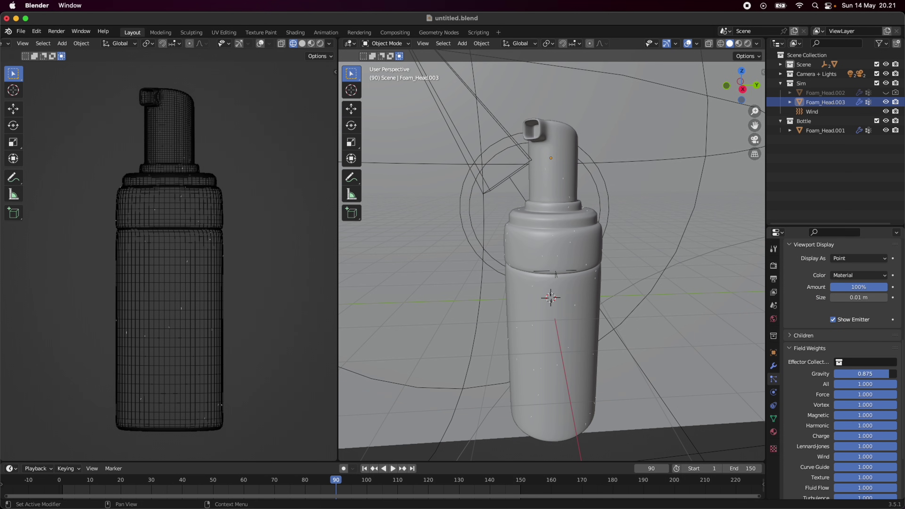
left_click_drag(880, 373, 835, 373)
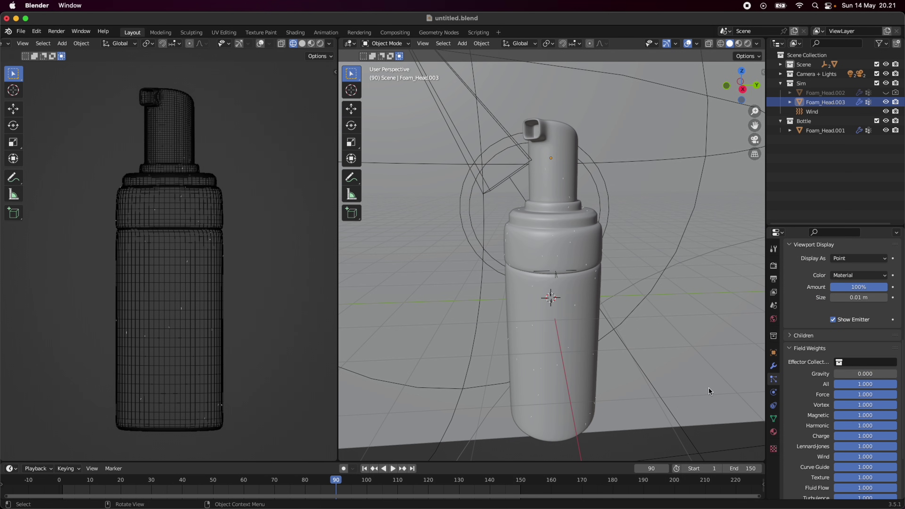
scroll(781, 370, "up", 8)
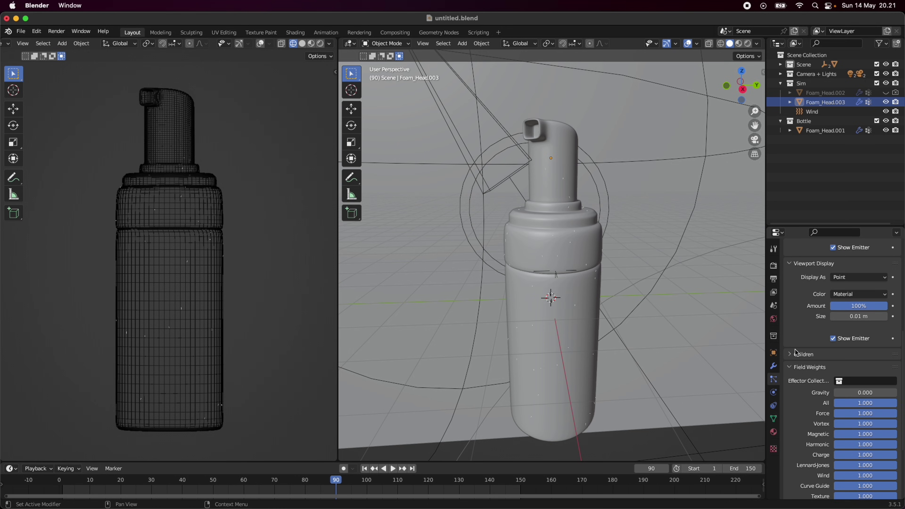
left_click(775, 368)
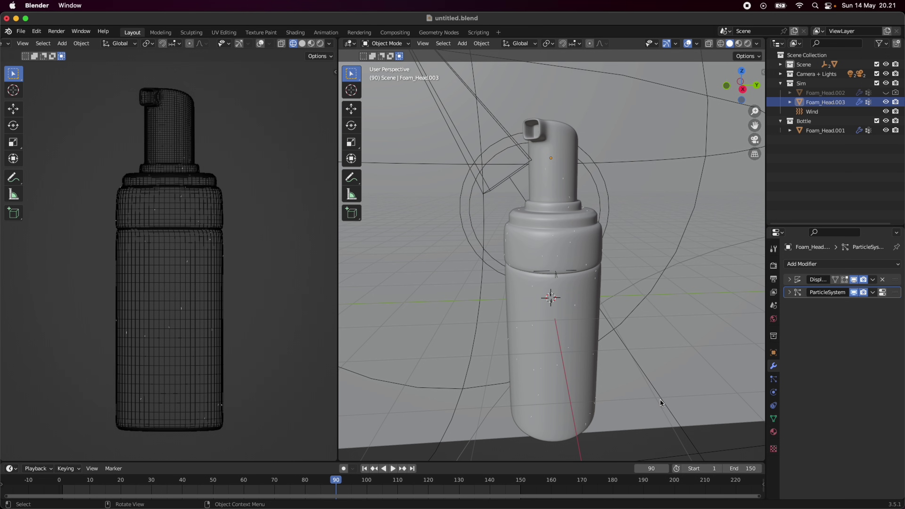
- Add an Explode modifier to Foam_Head.003 and inspect the bottle surface
left_click(819, 266)
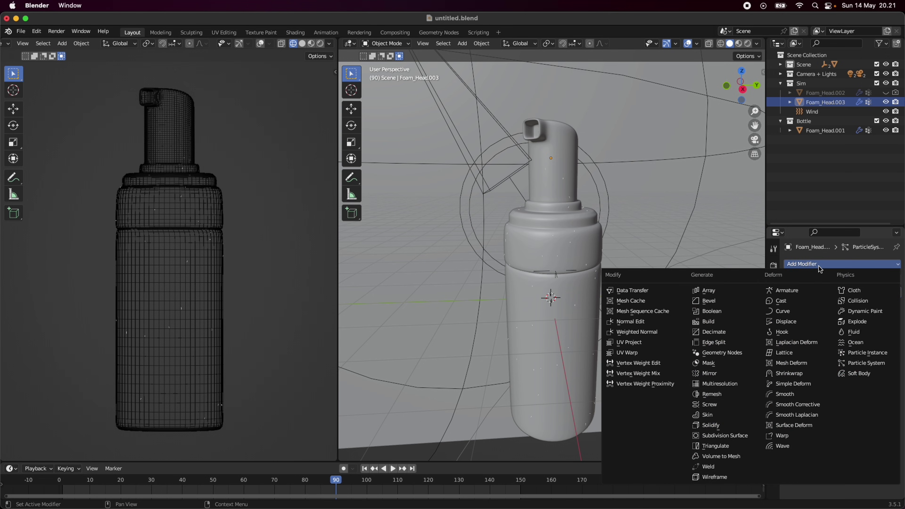
left_click(864, 322)
scroll(579, 289, "up", 2)
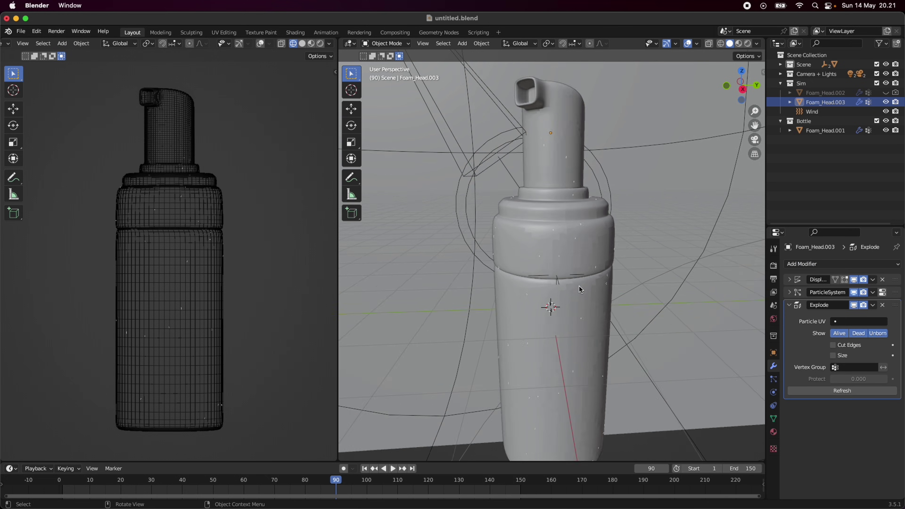
scroll(579, 285, "up", 2)
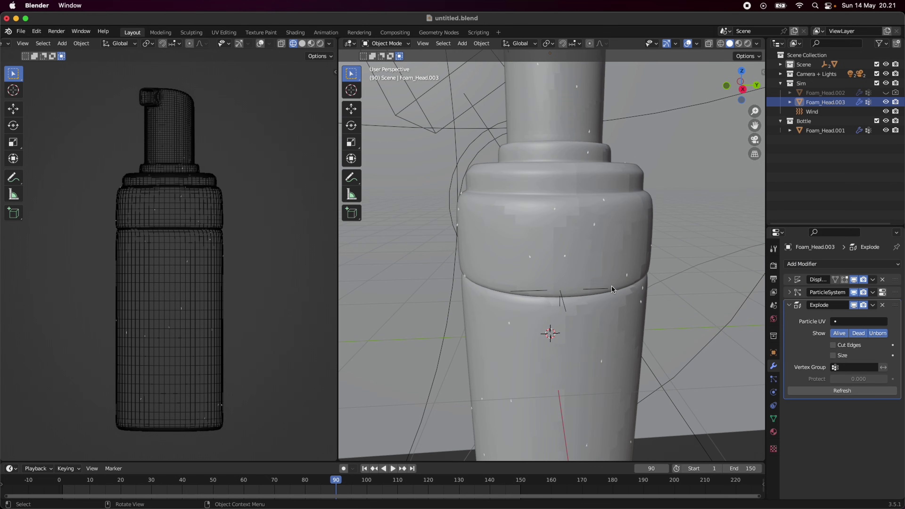
scroll(611, 286, "down", 4)
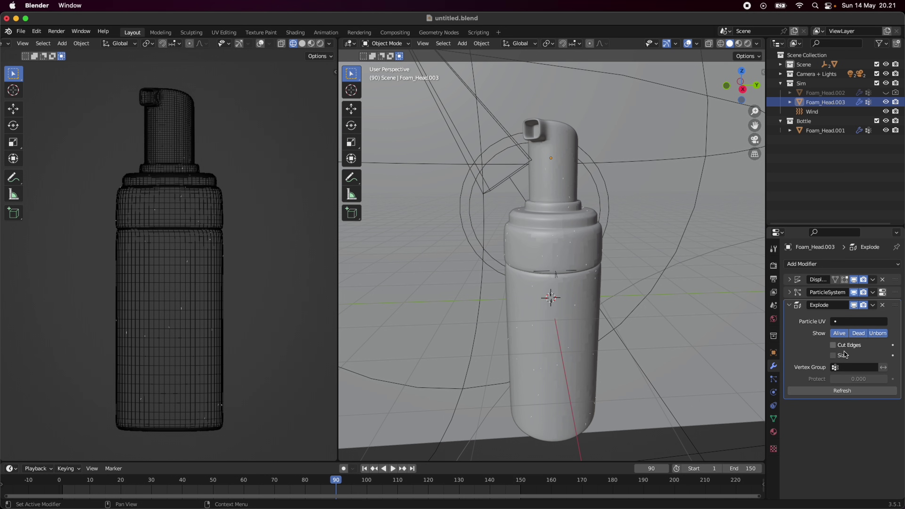
- Enable Cut Edges in the Explode modifier and check the resulting cuts in the bottle's wireframe
left_click(833, 346)
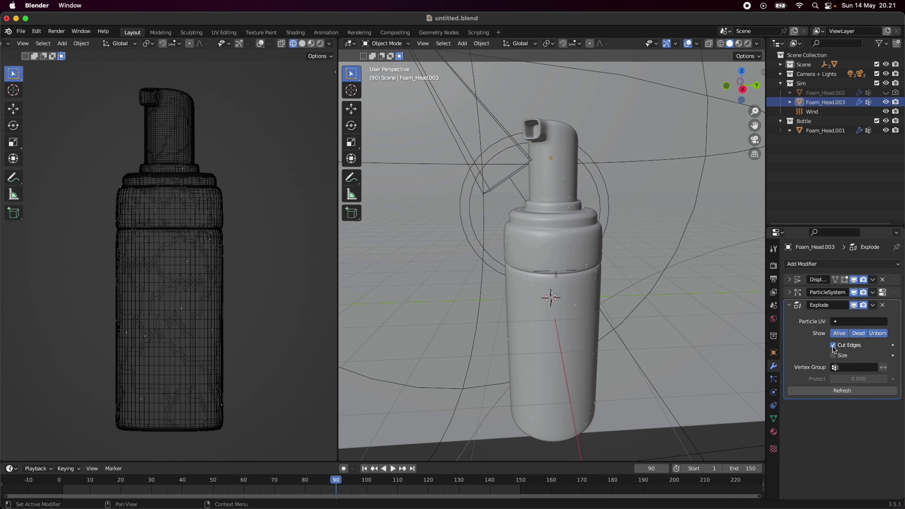
scroll(218, 256, "up", 6)
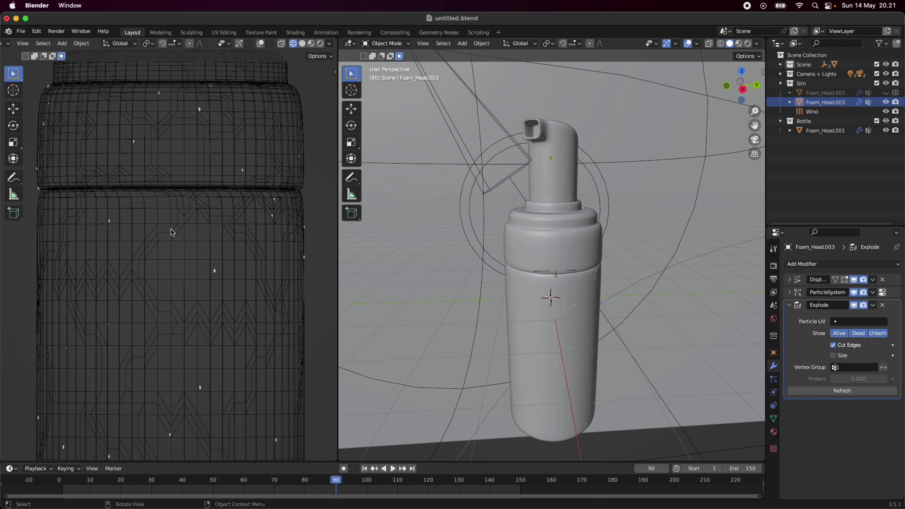
scroll(173, 233, "down", 8)
scroll(200, 323, "up", 3)
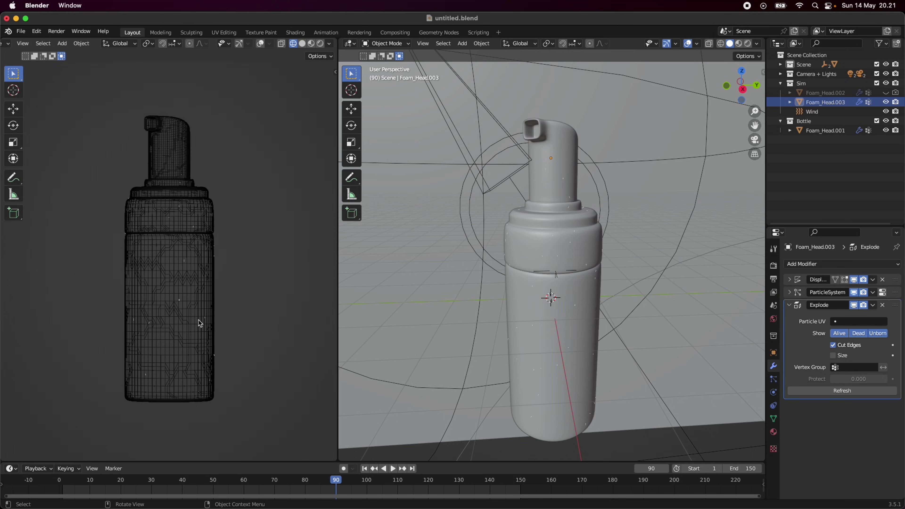
left_click(790, 305)
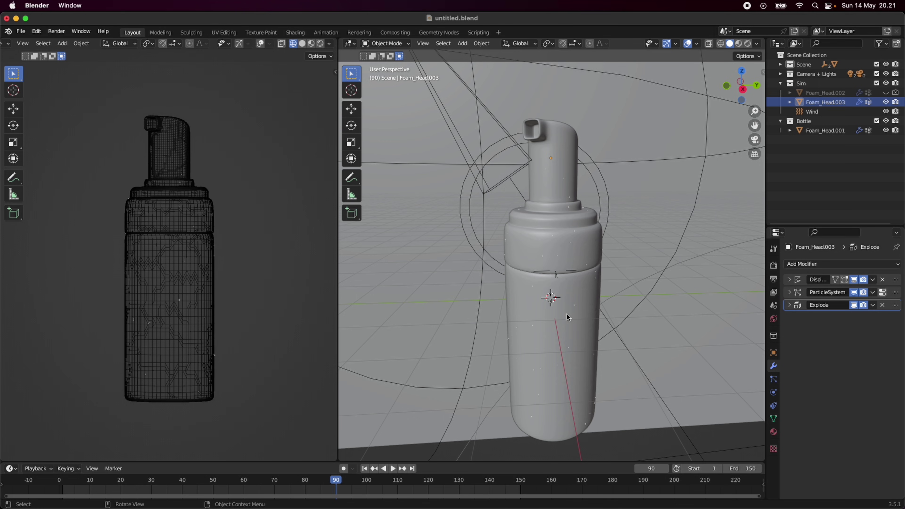
- Select Foam_Head.003 and convert it to a mesh to bake in its modifiers
left_click(566, 314)
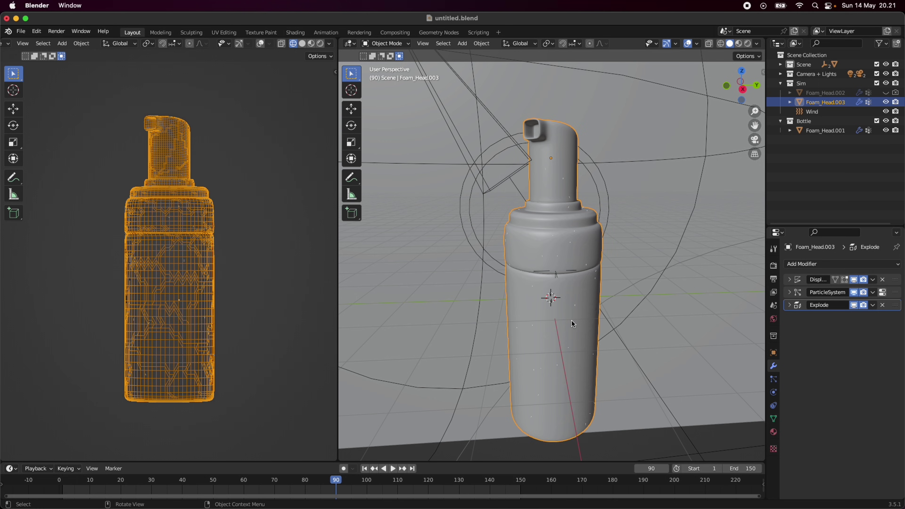
left_click(482, 43)
mouse_move(521, 316)
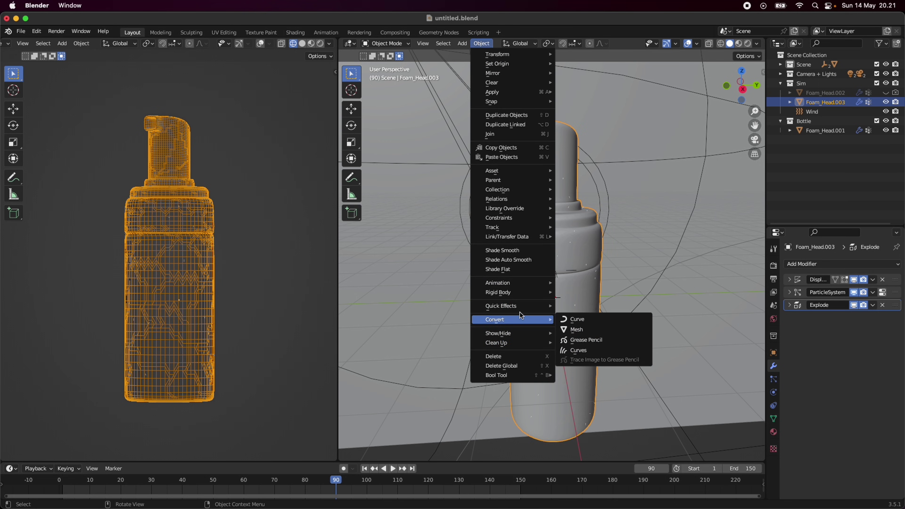
left_click(594, 330)
scroll(599, 314, "down", 3)
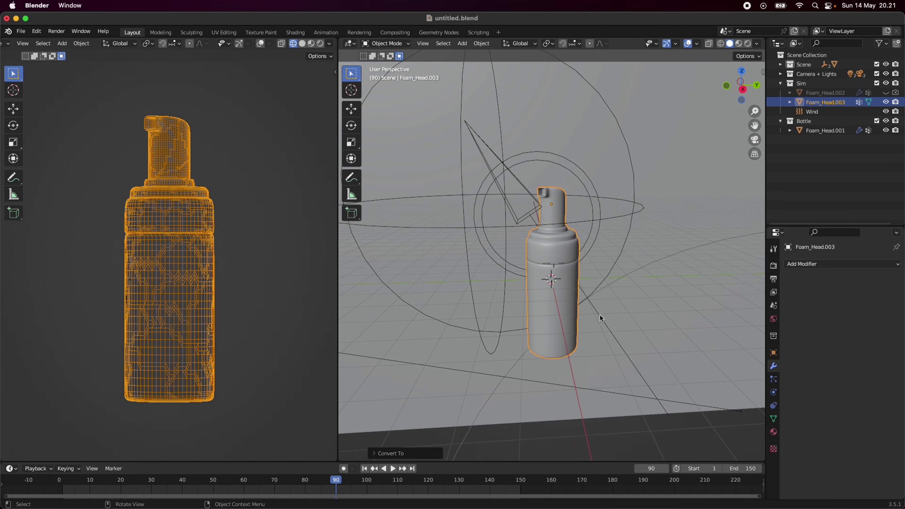
scroll(600, 314, "down", 3)
- Toggle the visibility of Foam_Head.003 repeatedly to compare its fractured wireframe with the original bottle underneath
left_click(886, 103)
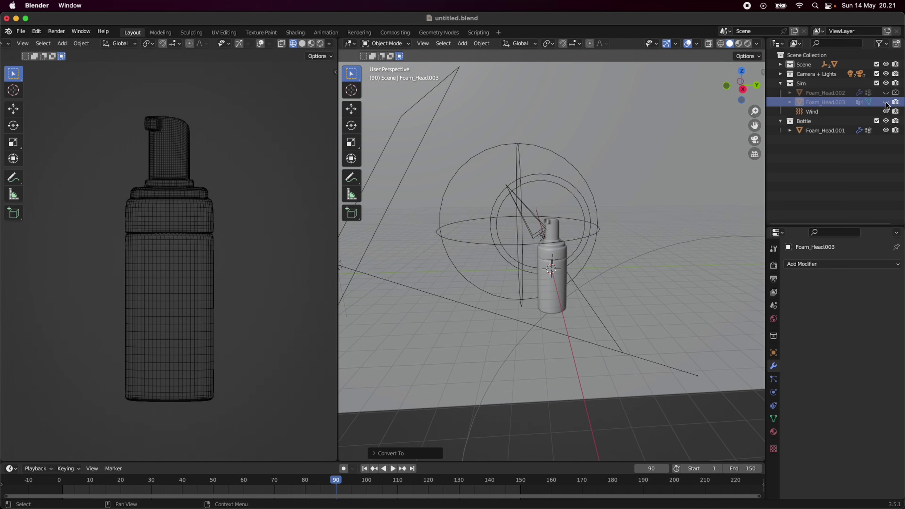
left_click(886, 103)
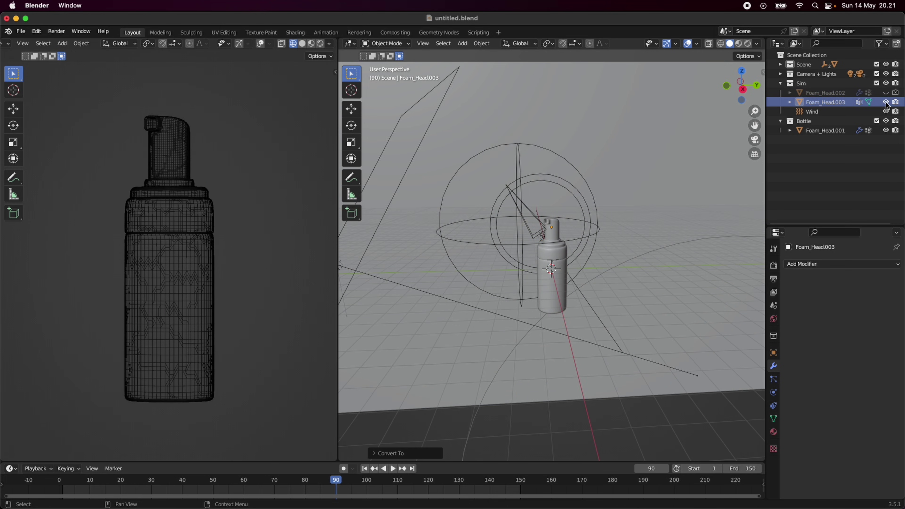
left_click(886, 102)
left_click(886, 103)
left_click(886, 103)
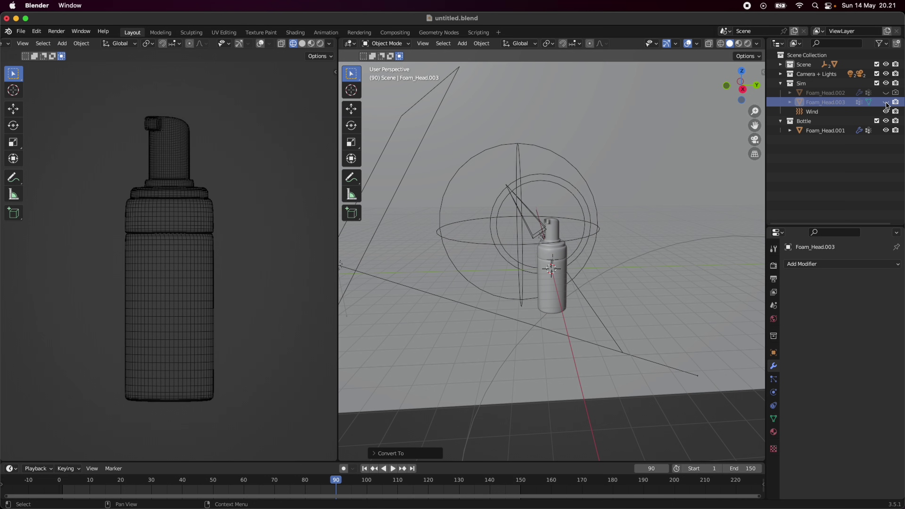
left_click(886, 102)
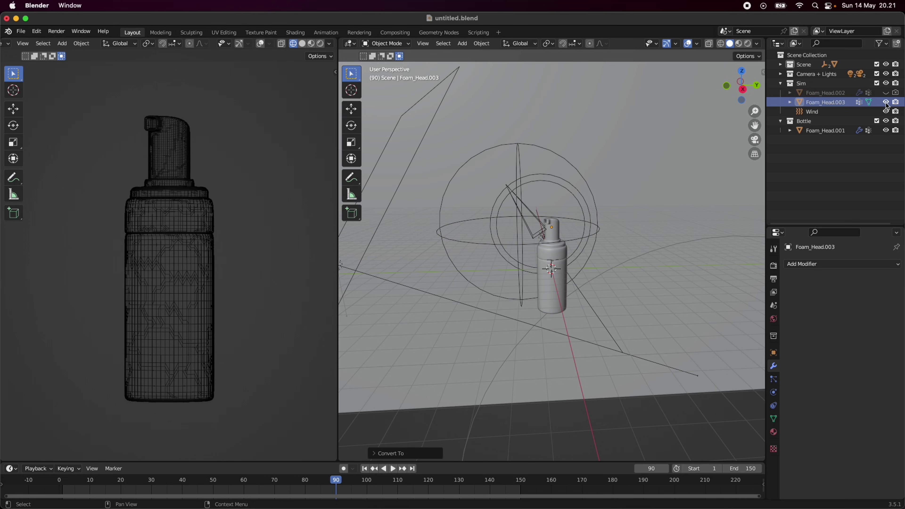
left_click(886, 103)
left_click(886, 102)
left_click(886, 103)
left_click(886, 103)
left_click(886, 103)
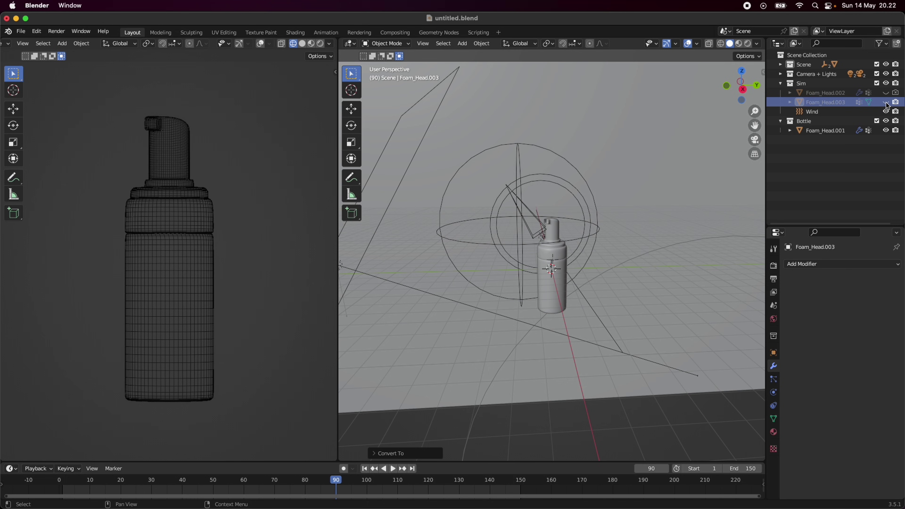
left_click(886, 103)
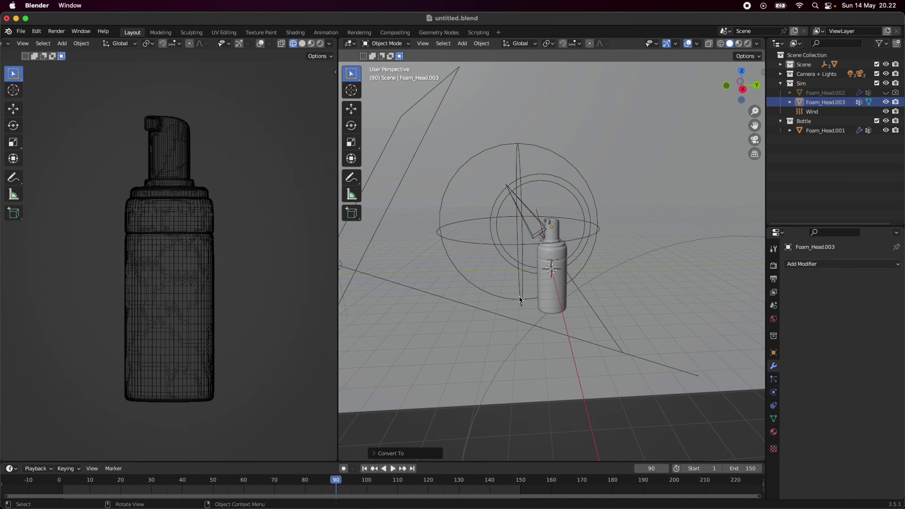
- Add a Cloth modifier to the selected Foam_Head.003 and return the timeline to frame 1
scroll(519, 296, "up", 6)
left_click(581, 286)
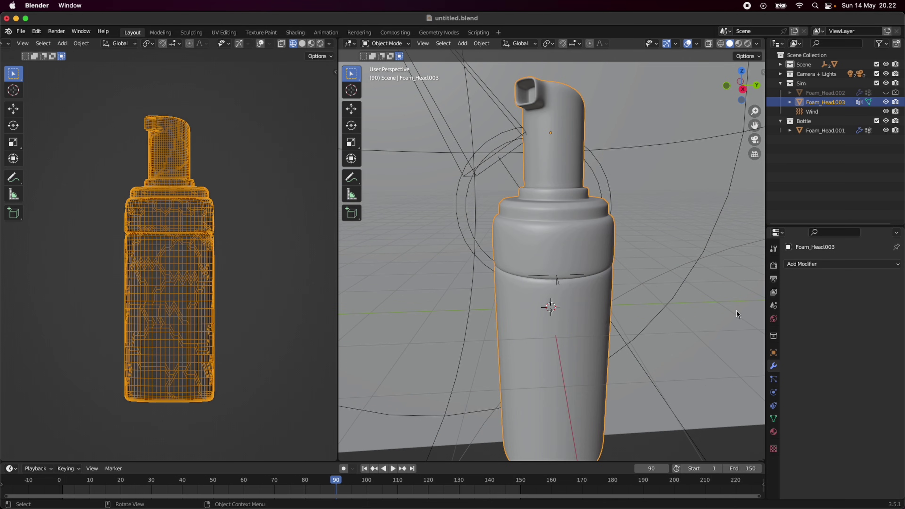
left_click(806, 264)
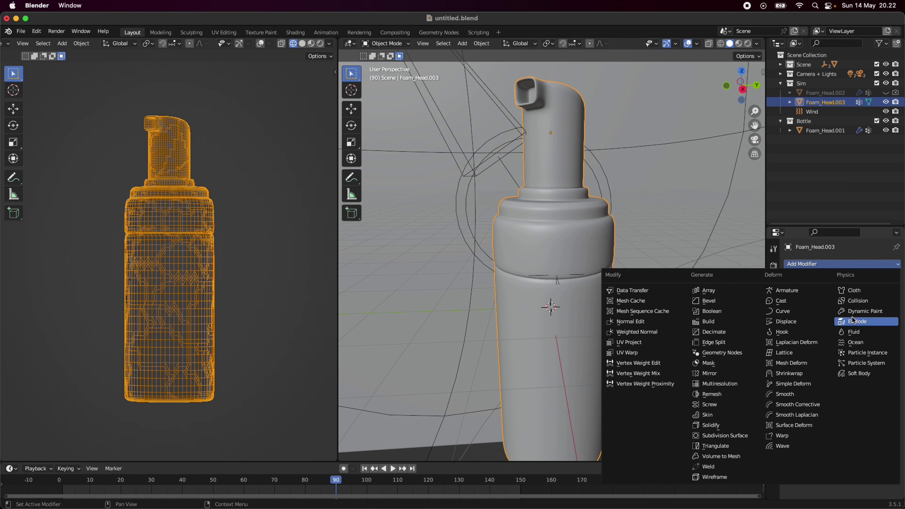
left_click(867, 287)
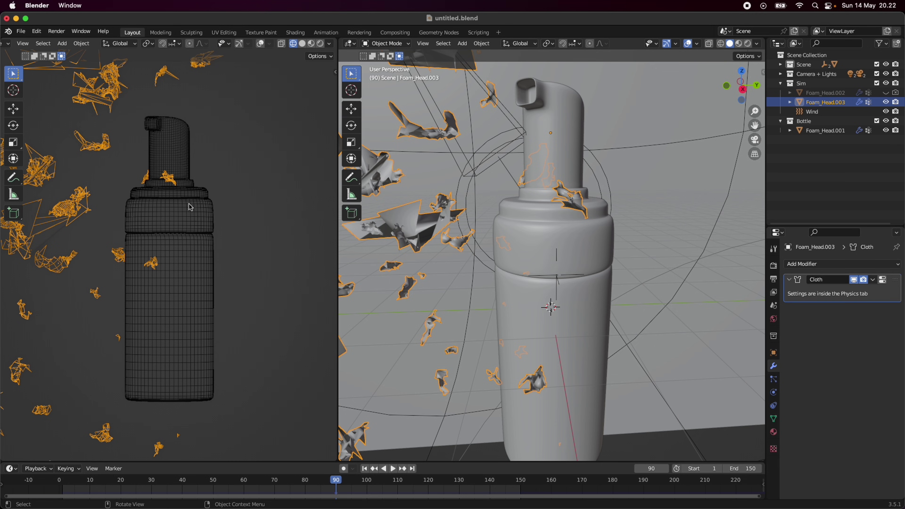
left_click(364, 469)
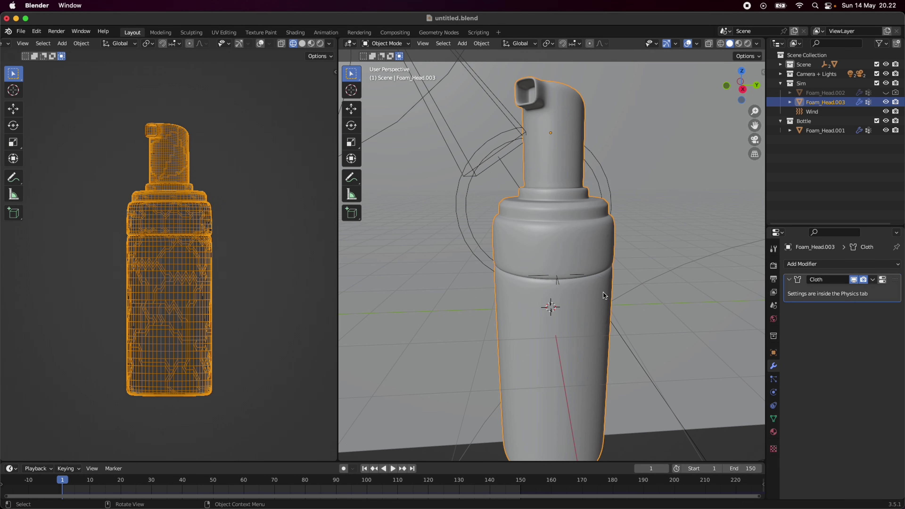
scroll(604, 295, "down", 5)
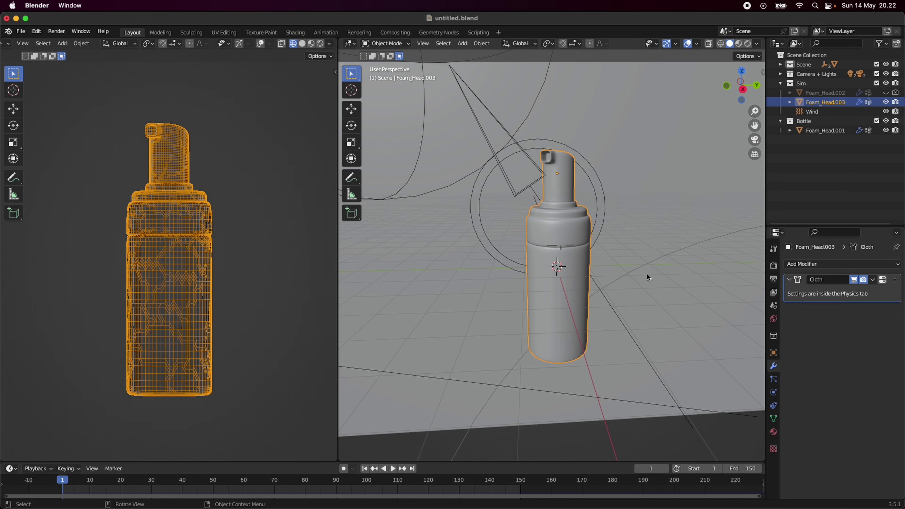
- Apply a cloth preset with 20 quality steps, 0.1 kg vertex mass, 0.5 air viscosity, tension, compression and shear stiffness 5, and bending stiffness 0.05
left_click(773, 393)
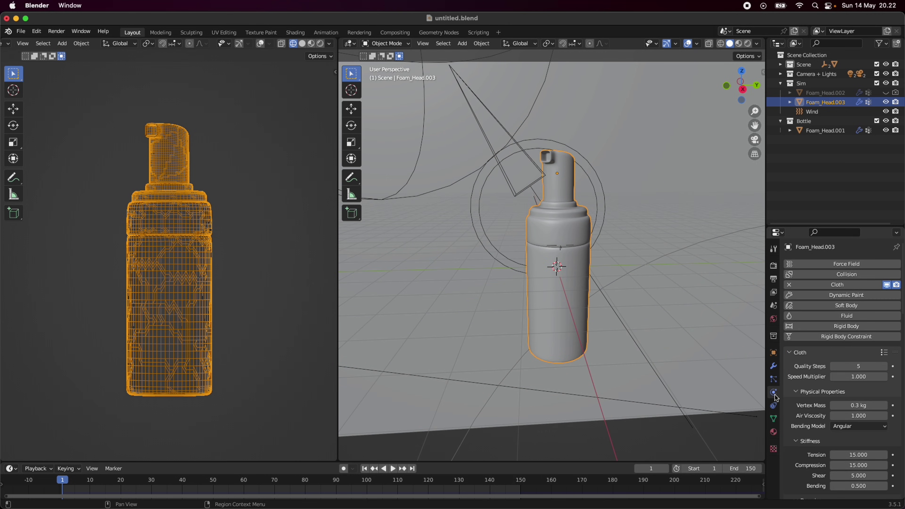
left_click(883, 352)
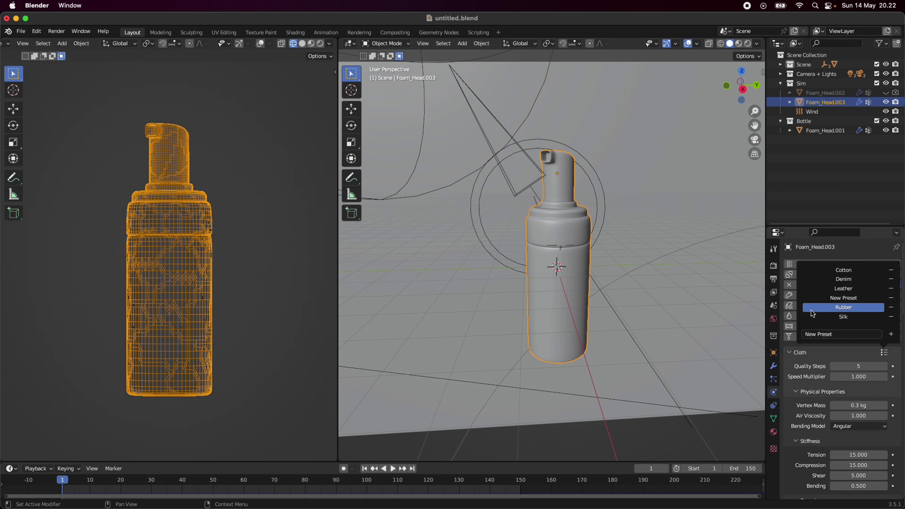
left_click(861, 303)
scroll(819, 388, "down", 5)
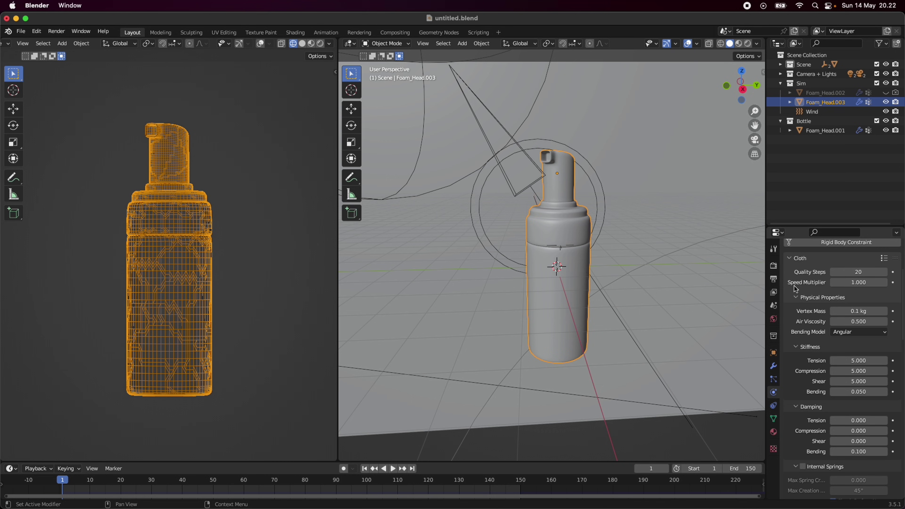
- Set the cloth simulation's speed multiplier to 0.1
left_click(868, 281)
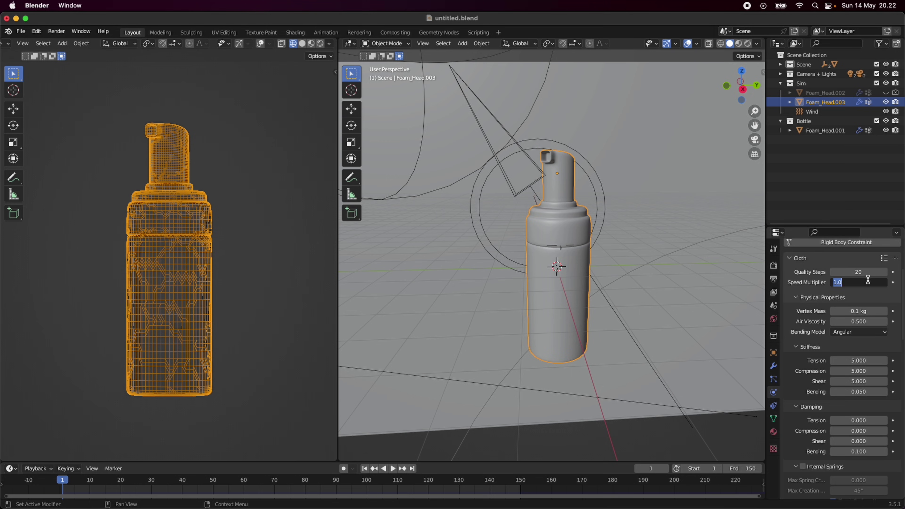
type("0.1")
key("Return")
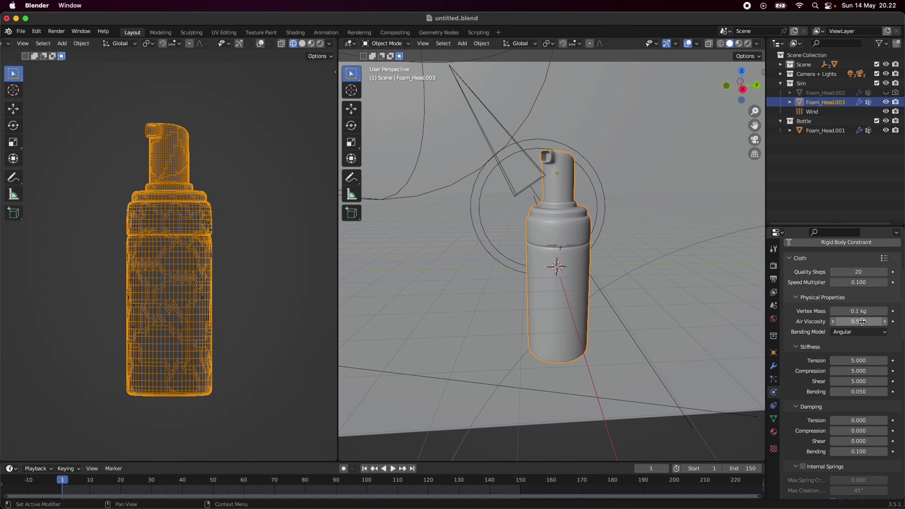
- Enable self collisions for the cloth and set its collision quality to 10
scroll(865, 328, "down", 6)
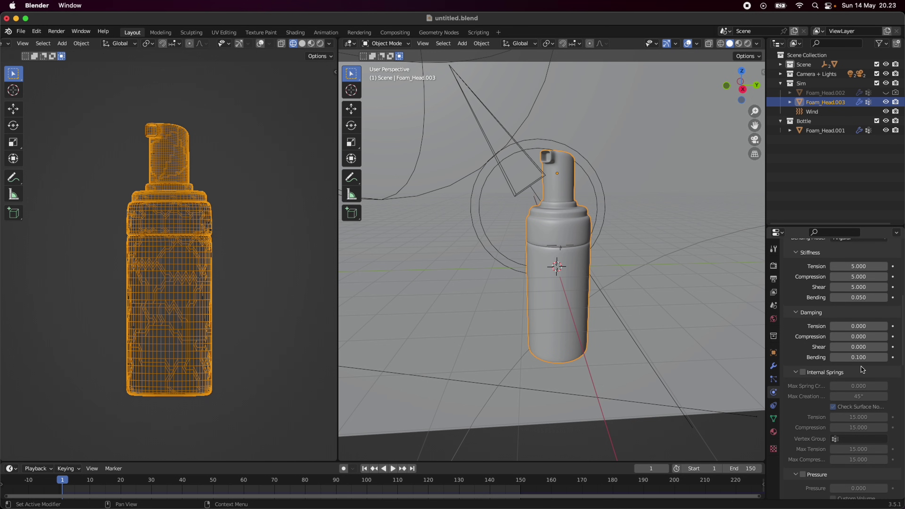
scroll(863, 375, "down", 12)
scroll(861, 379, "down", 15)
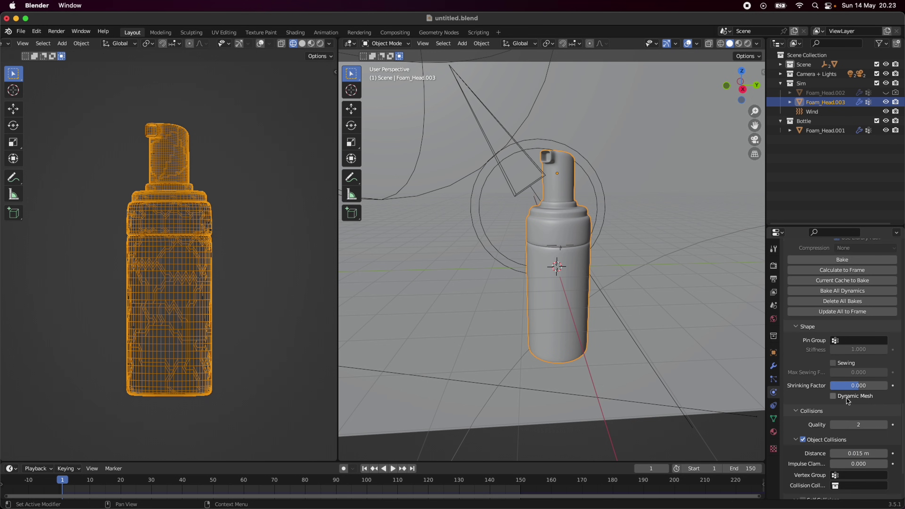
left_click(804, 426)
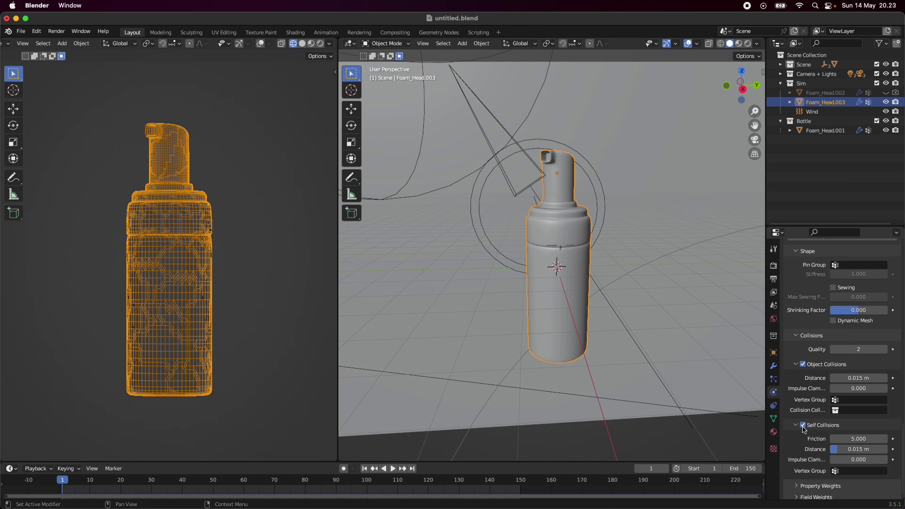
left_click(869, 352)
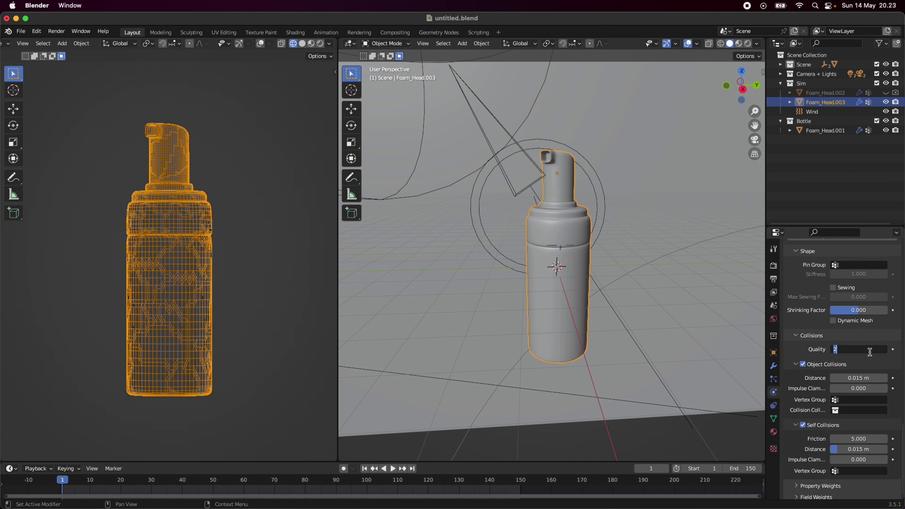
type("10")
key("Return")
scroll(850, 422, "down", 1)
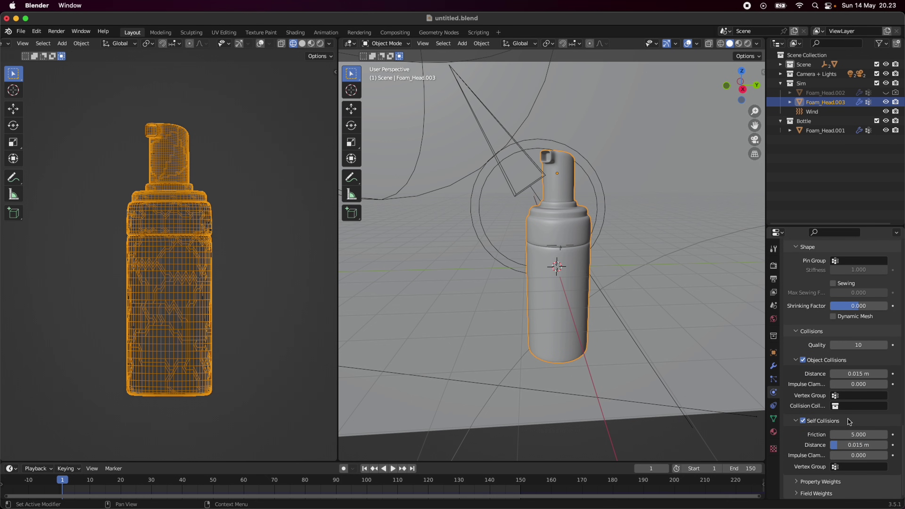
- Lower the gravity value in the cloth's field weights
left_click(831, 494)
scroll(869, 428, "down", 8)
left_click_drag(873, 391, 864, 391)
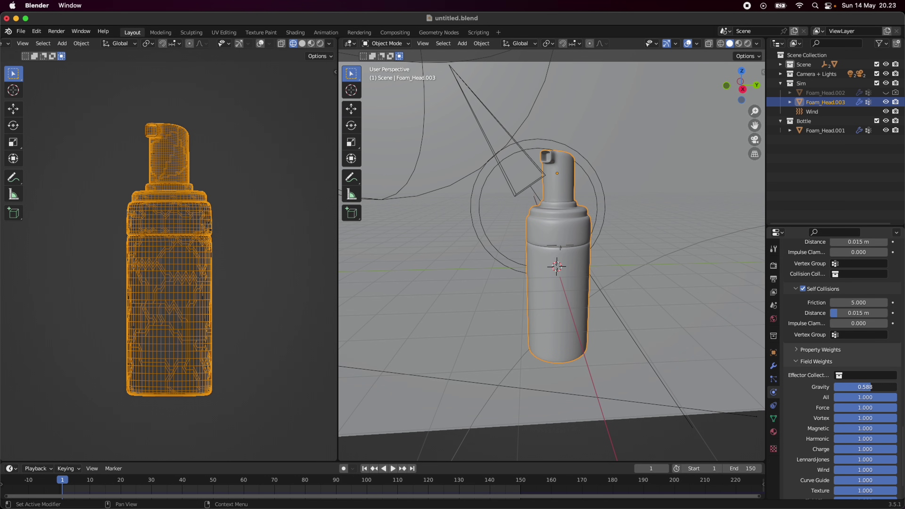
- Assign all vertices of Foam_Head.003 to a new vertex group with weight 1, and return to Object Mode
scroll(834, 372, "up", 10)
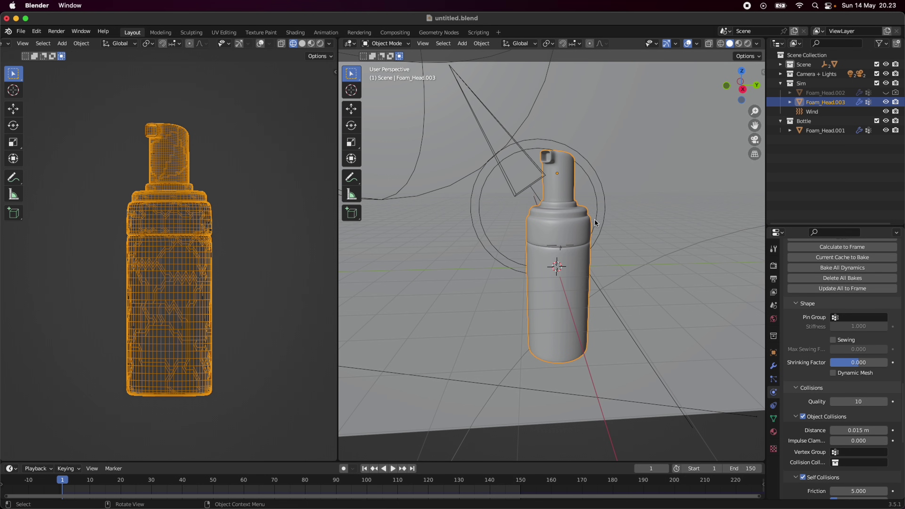
left_click(392, 44)
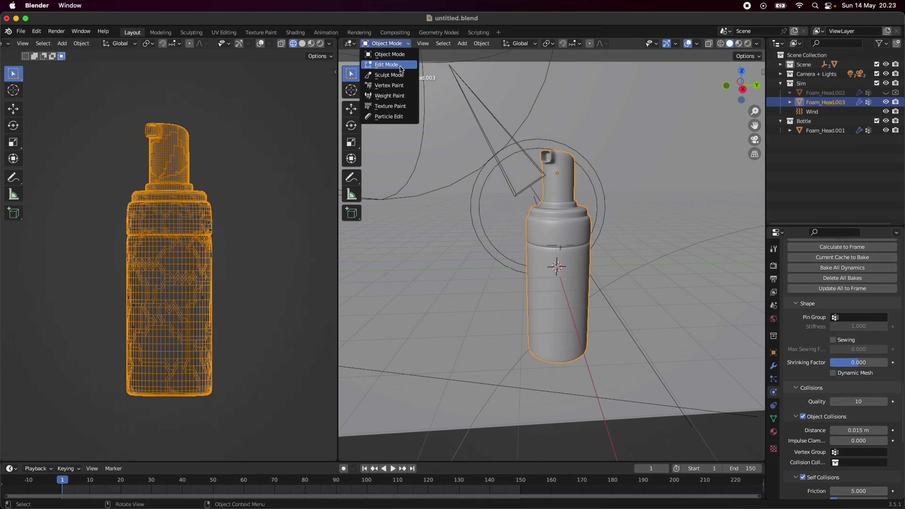
left_click(399, 64)
key("a")
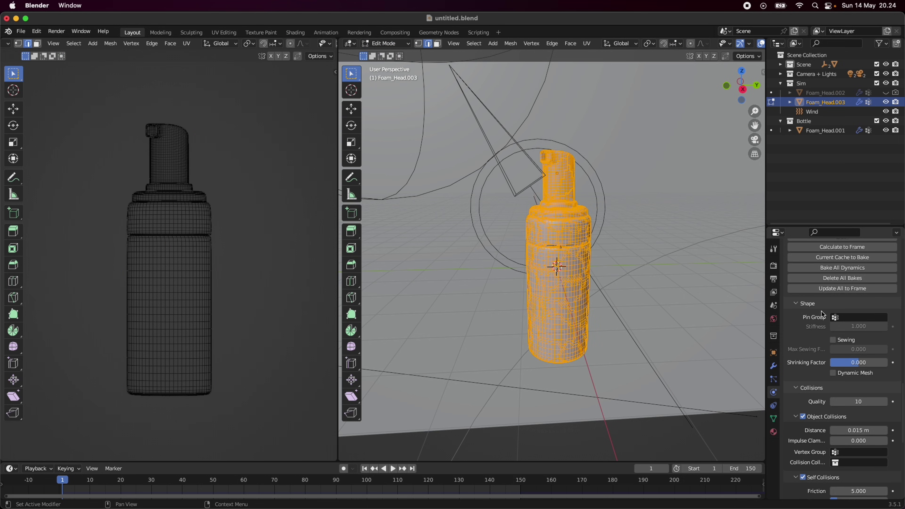
left_click(773, 419)
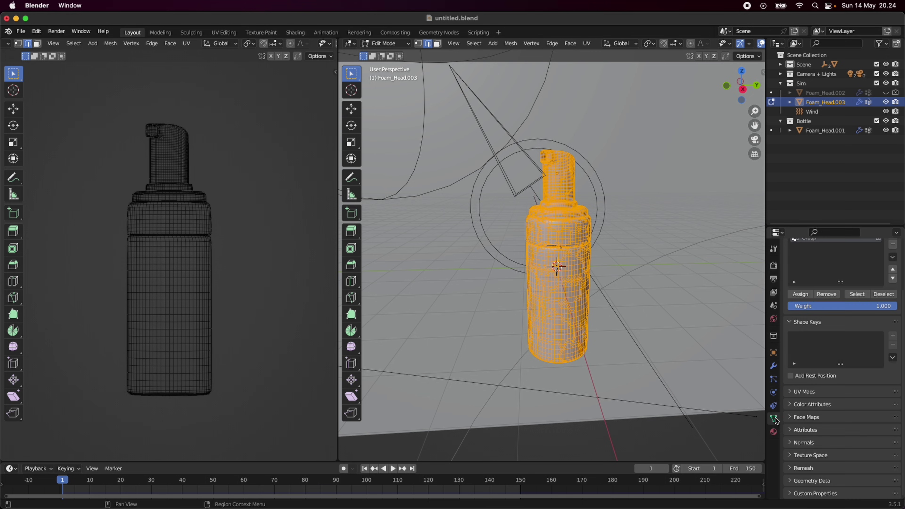
left_click(815, 280)
left_click(893, 293)
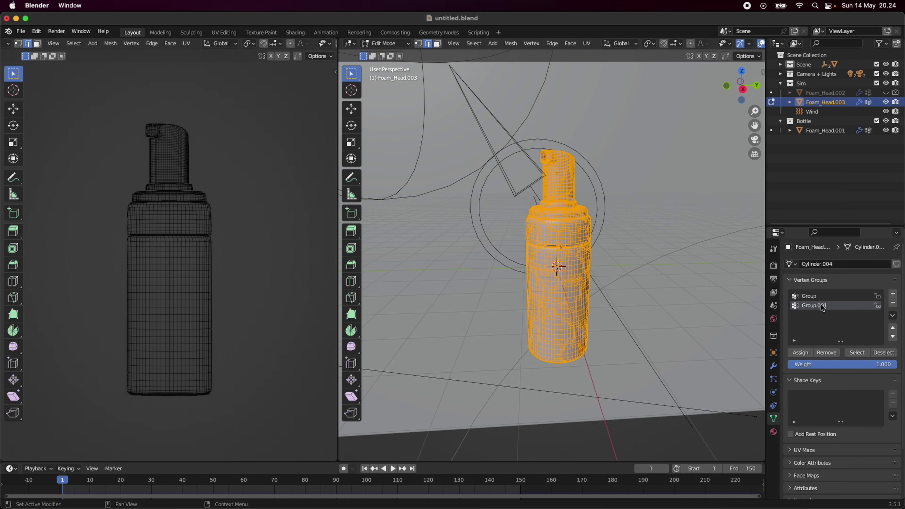
left_click(801, 354)
left_click(392, 43)
left_click(400, 52)
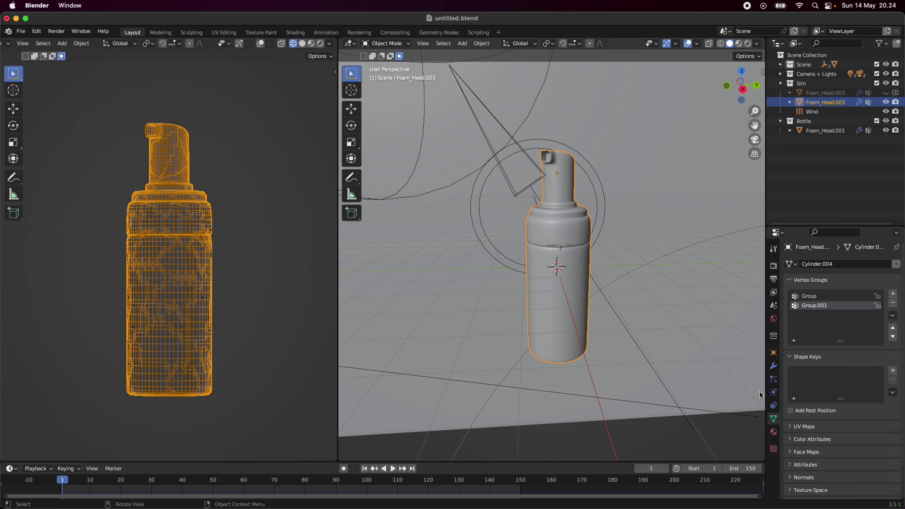
- Set Group.001 as the pin group in the cloth's shape settings
left_click(773, 406)
left_click(773, 392)
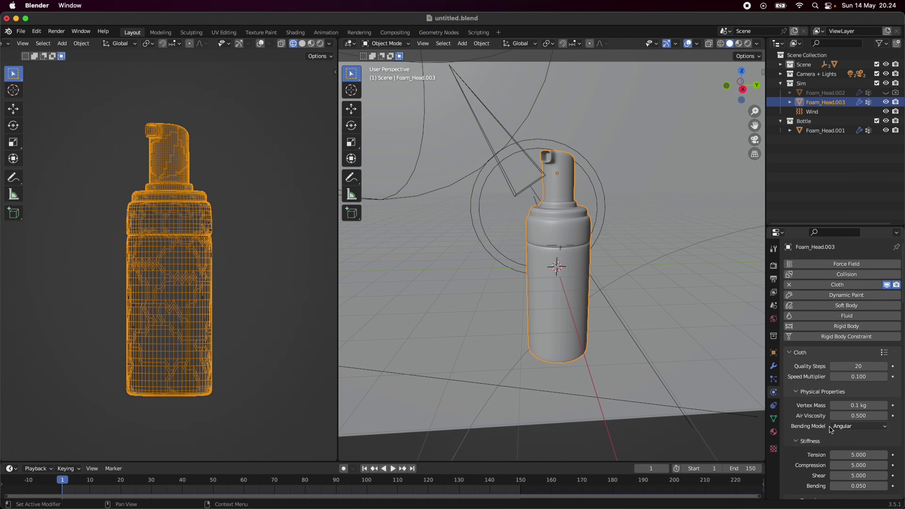
scroll(831, 431, "down", 20)
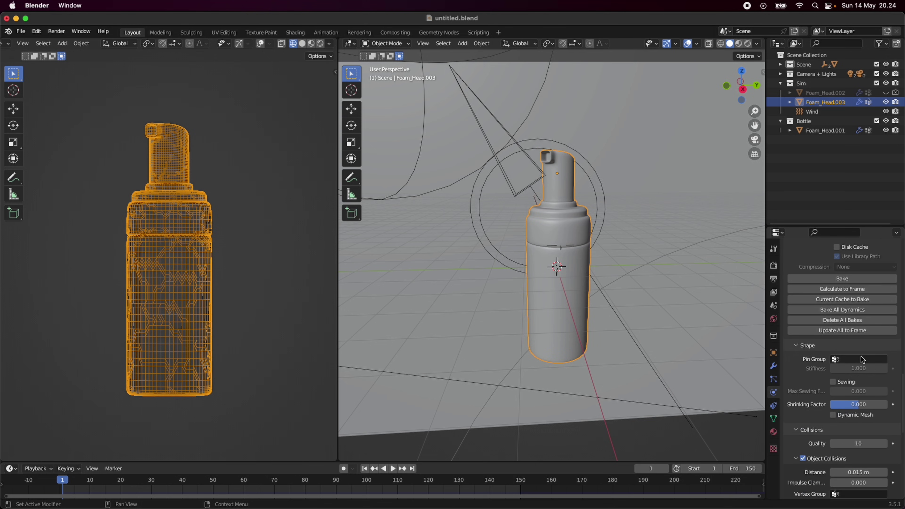
left_click(862, 359)
left_click(822, 379)
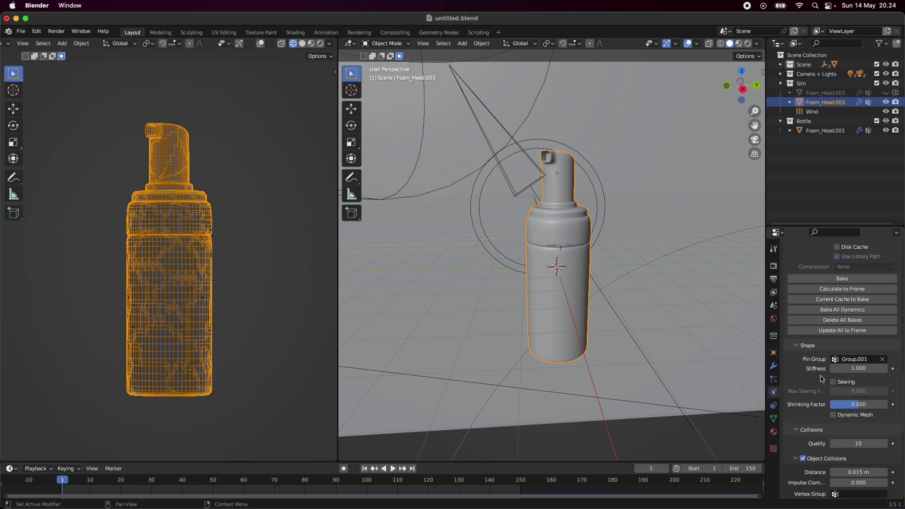
scroll(822, 379, "down", 8)
scroll(816, 381, "up", 18)
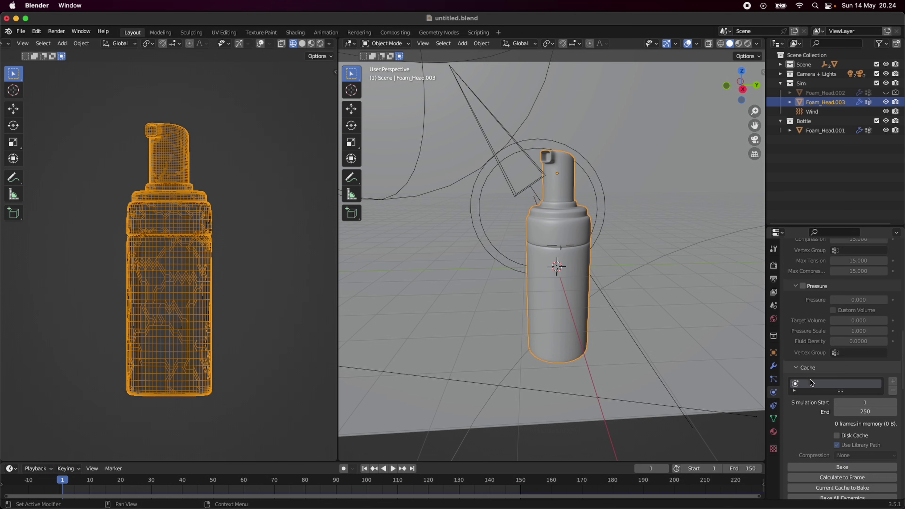
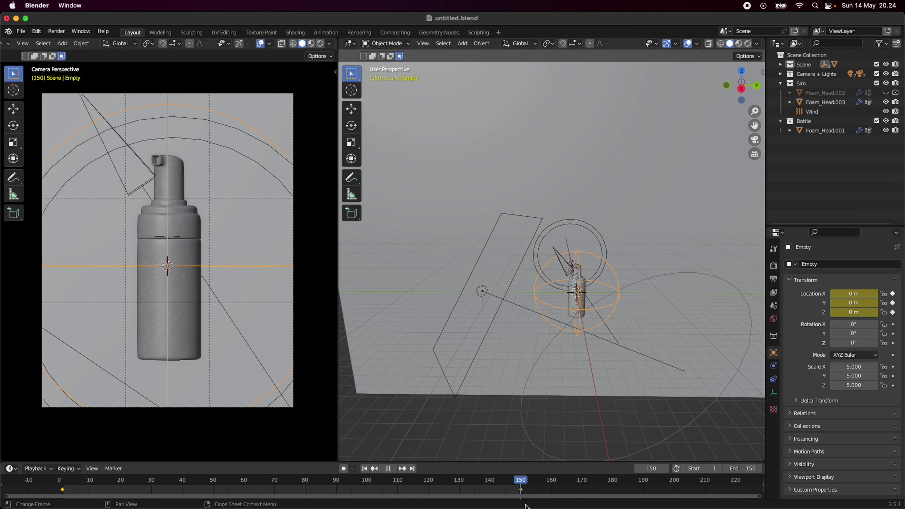
- Stop the playback and add a Vertex Weight Proximity modifier to Foam_Head.003
key("space")
scroll(616, 297, "up", 5)
scroll(653, 323, "right", 5, "shift")
scroll(653, 323, "down", 4, "shift")
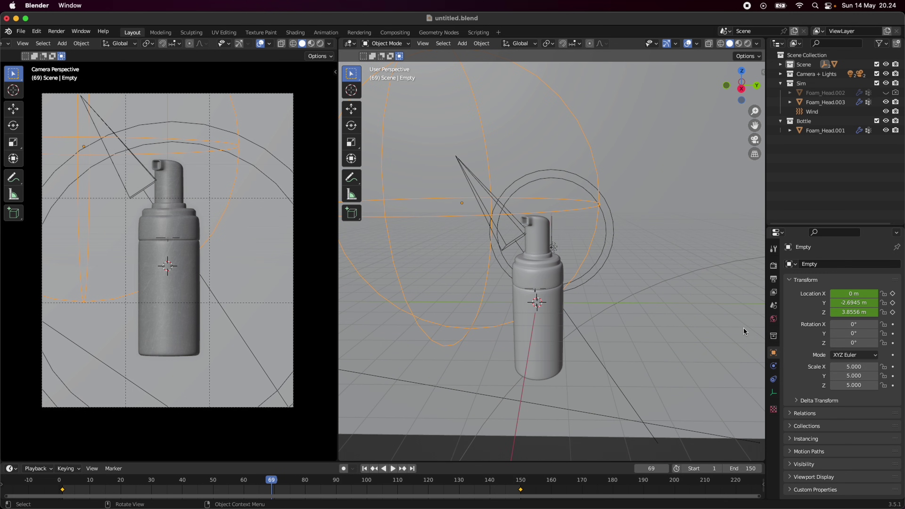
left_click(528, 333)
left_click(833, 265)
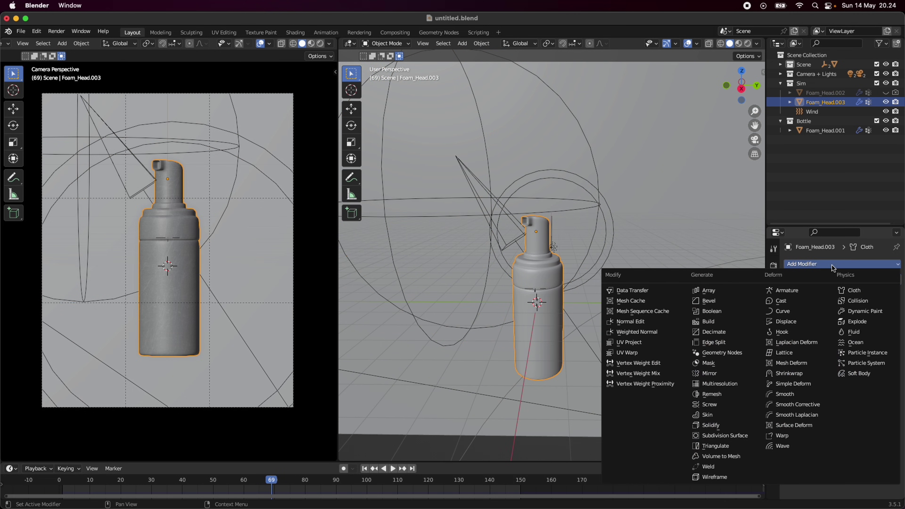
left_click(658, 384)
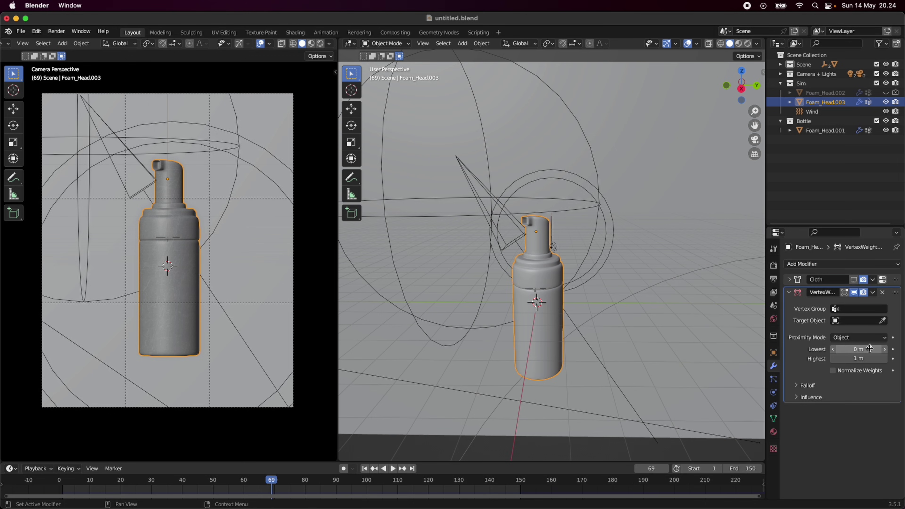
- Set the proximity modifier's target object to Empty and its vertex group to Group.001
left_click(883, 320)
left_click(387, 221)
left_click(841, 309)
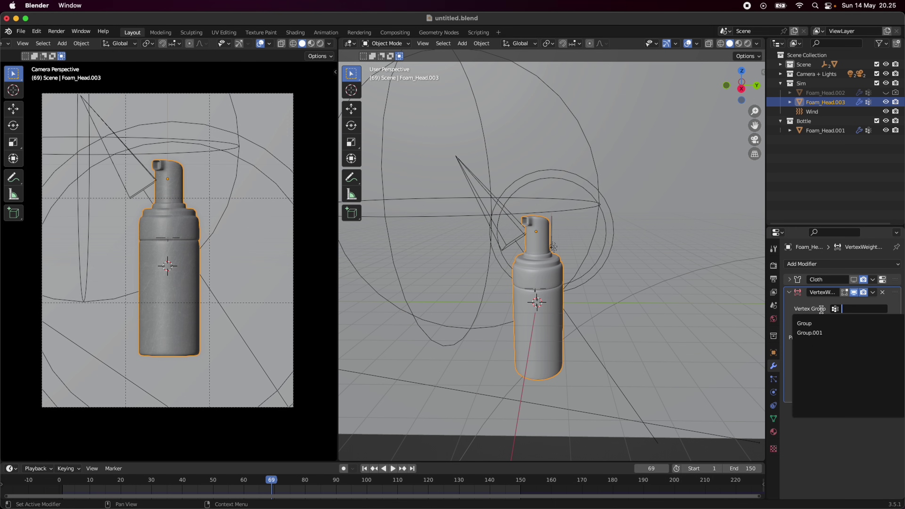
left_click(832, 333)
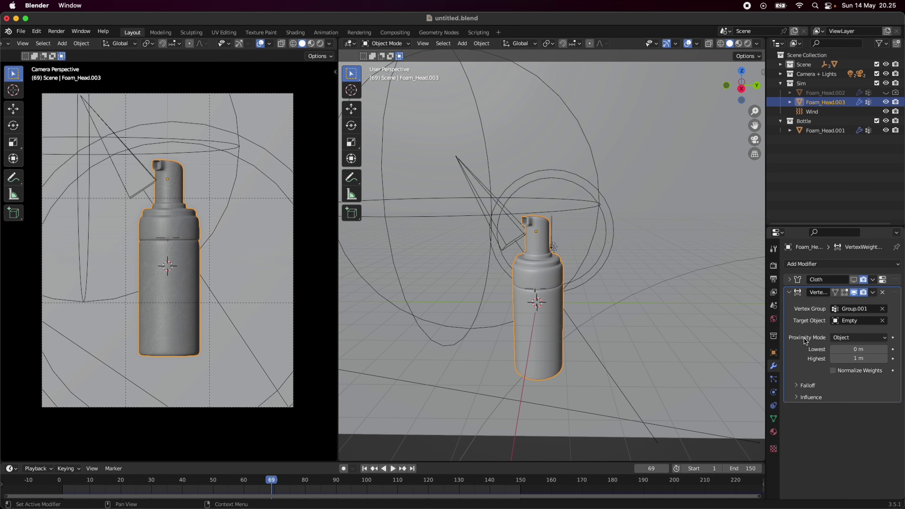
- Set the proximity mode to Geometry using vertices and the falloff type to Smooth
left_click(858, 338)
left_click(856, 359)
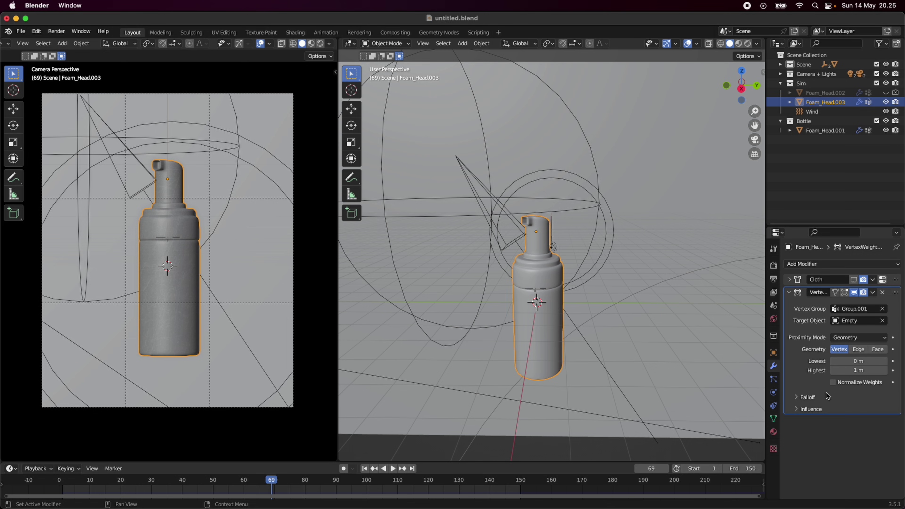
left_click(807, 397)
left_click(858, 412)
left_click(857, 372)
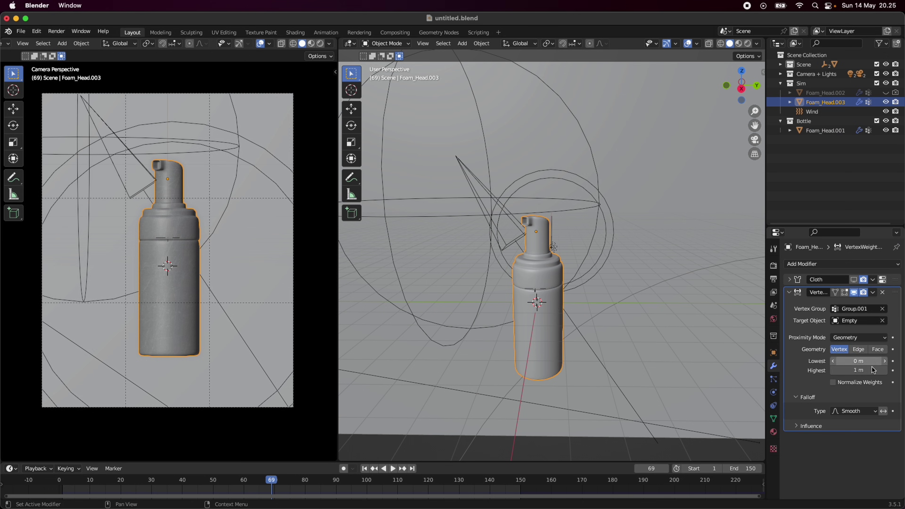
- Set Foam_Head.003's proximity range to lowest 4.8 m and highest 5 m, using Foam_Head.002's modifier as a reference
left_click(825, 93)
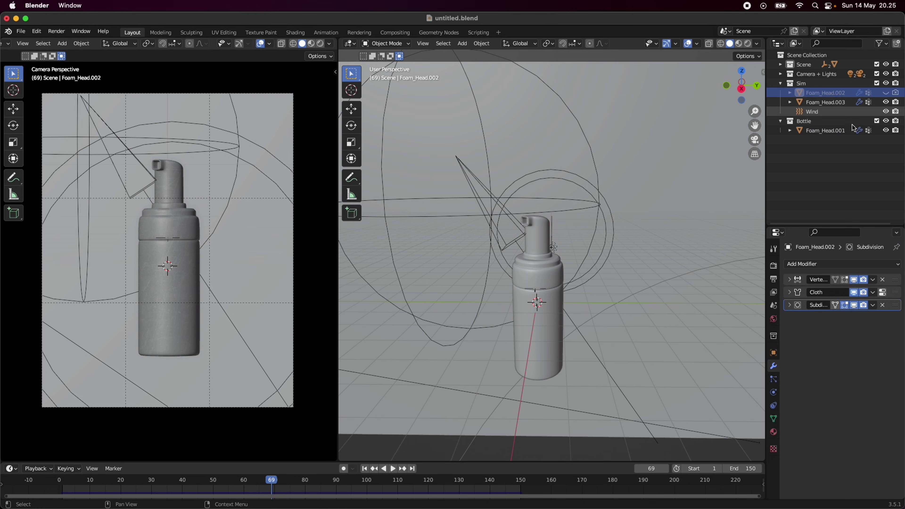
left_click(789, 281)
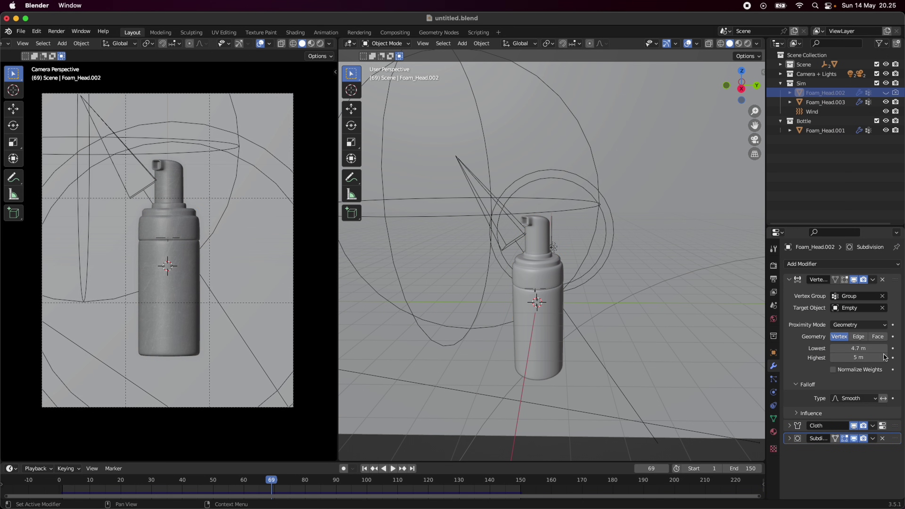
left_click(790, 280)
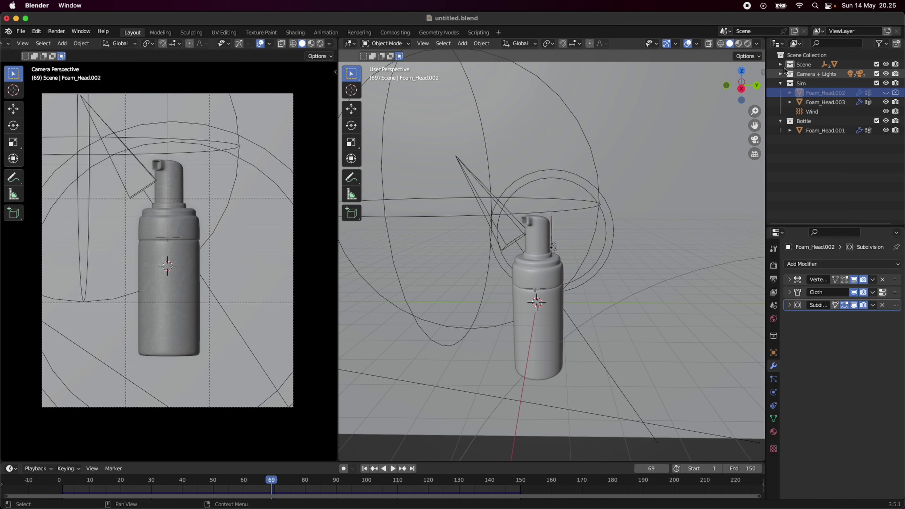
left_click(825, 102)
left_click(854, 359)
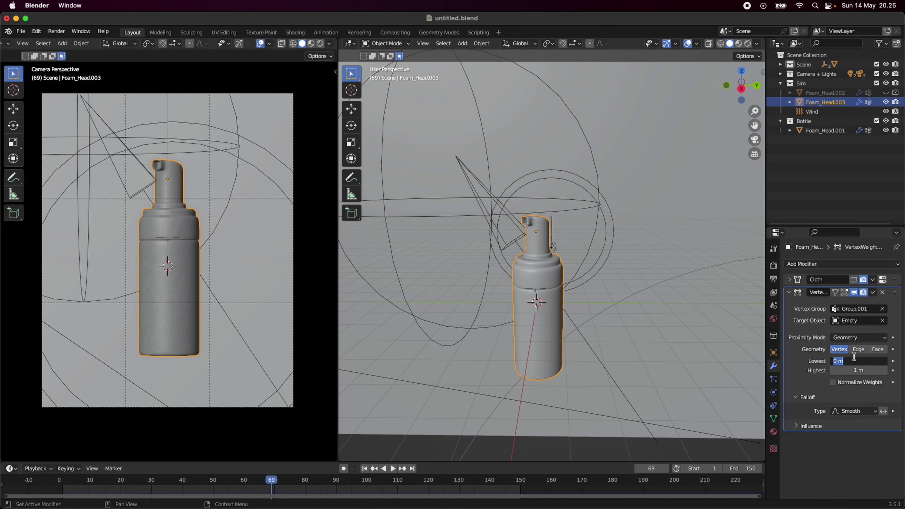
type("4.7")
key("BackSpace")
type("8")
left_click(859, 369)
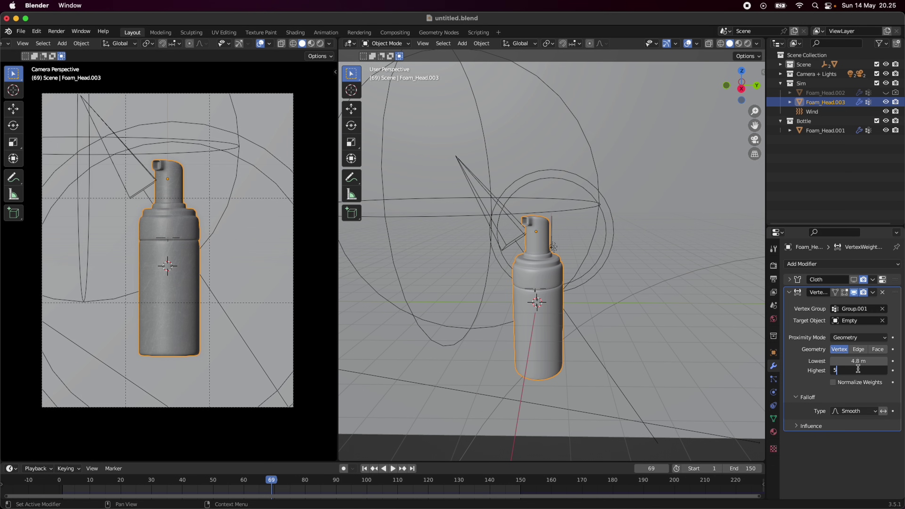
key("Return")
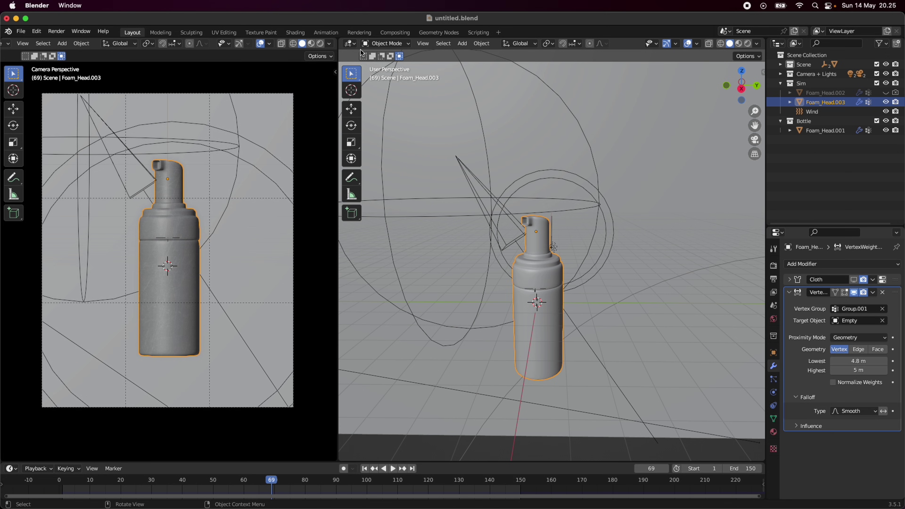
- Preview the animated vertex weights in Weight Paint mode by playing the timeline, and return to frame 1
left_click(385, 43)
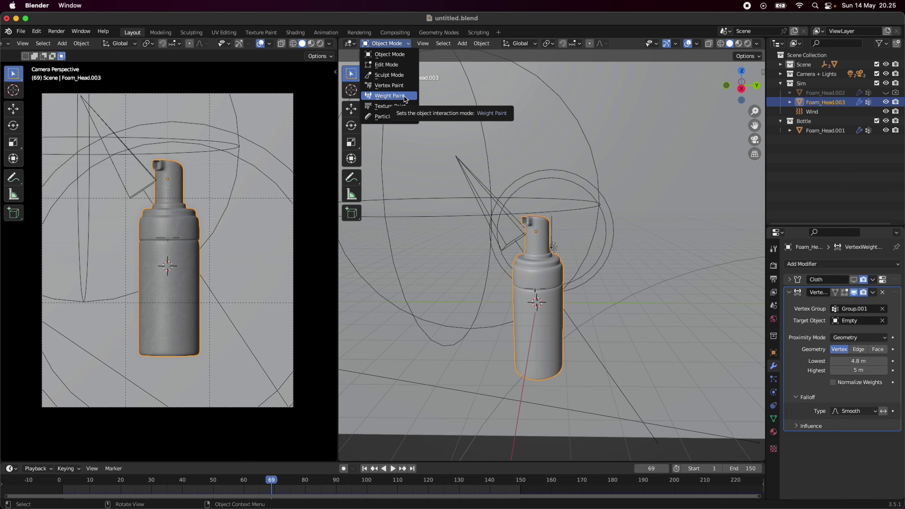
left_click(389, 95)
left_click_drag(266, 481, 115, 482)
key("space")
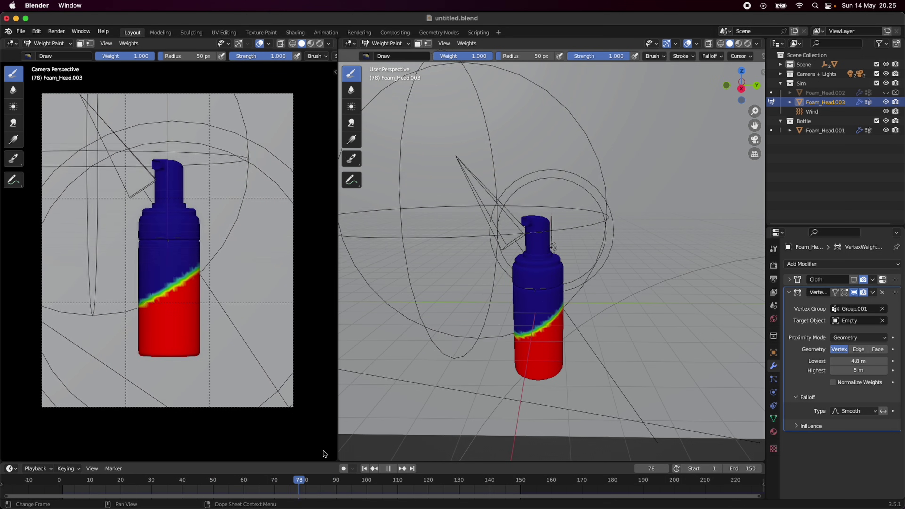
left_click(389, 468)
left_click(364, 469)
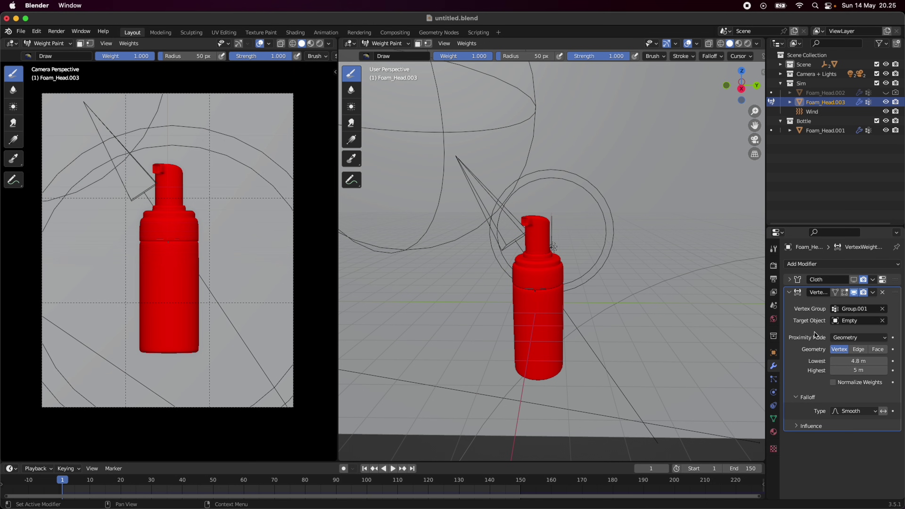
- Move the Vertex Weight Proximity modifier above the Cloth modifier in the stack
left_click(791, 294)
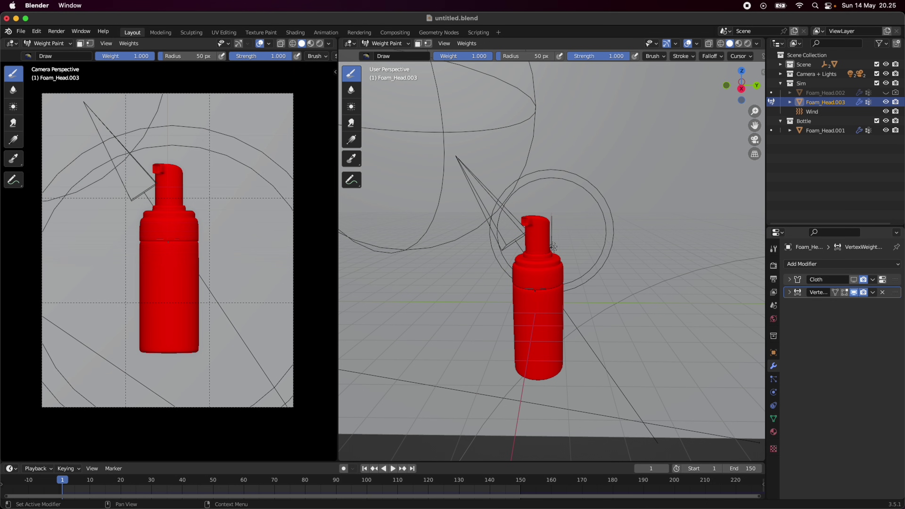
left_click_drag(896, 295, 896, 278)
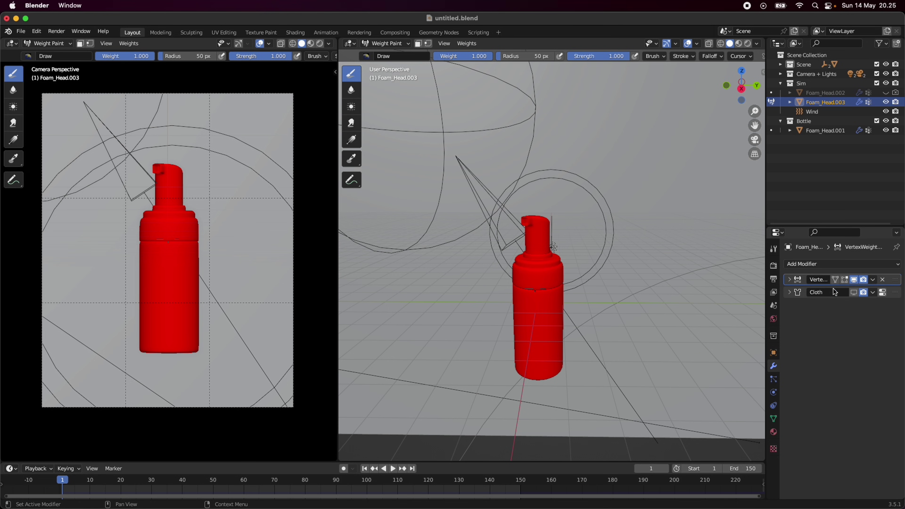
- Try a Subdivision Surface modifier of the Simple type on Foam_Head.003 and remove it
left_click(817, 266)
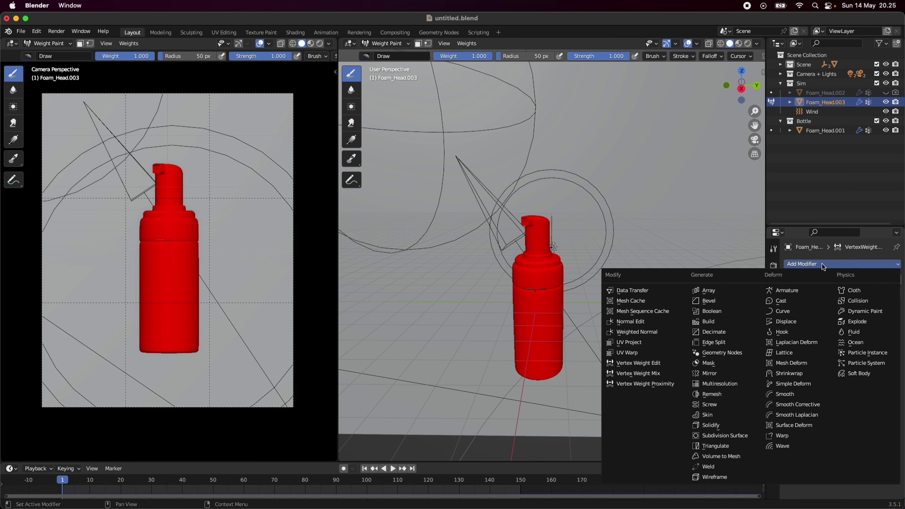
left_click(746, 436)
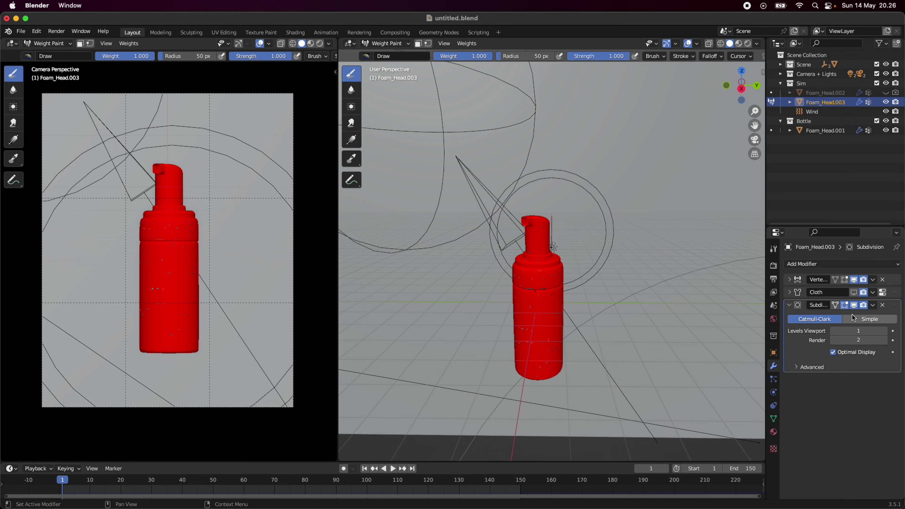
left_click(862, 320)
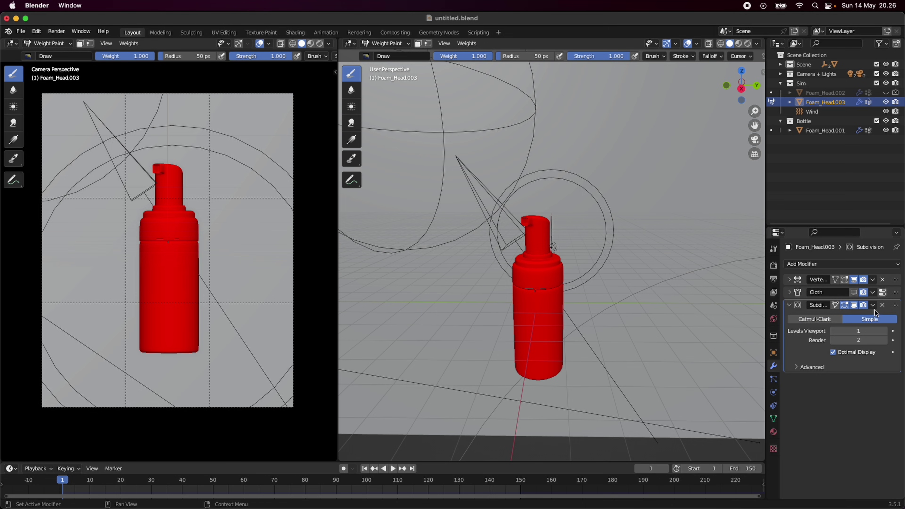
left_click(884, 305)
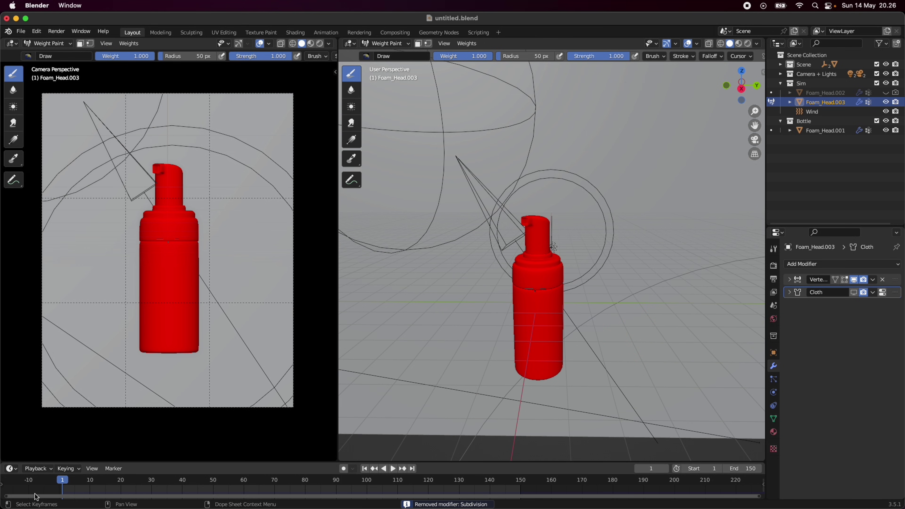
- Return Foam_Head.003 to Object Mode, save the file and bake its cloth simulation
left_click(386, 43)
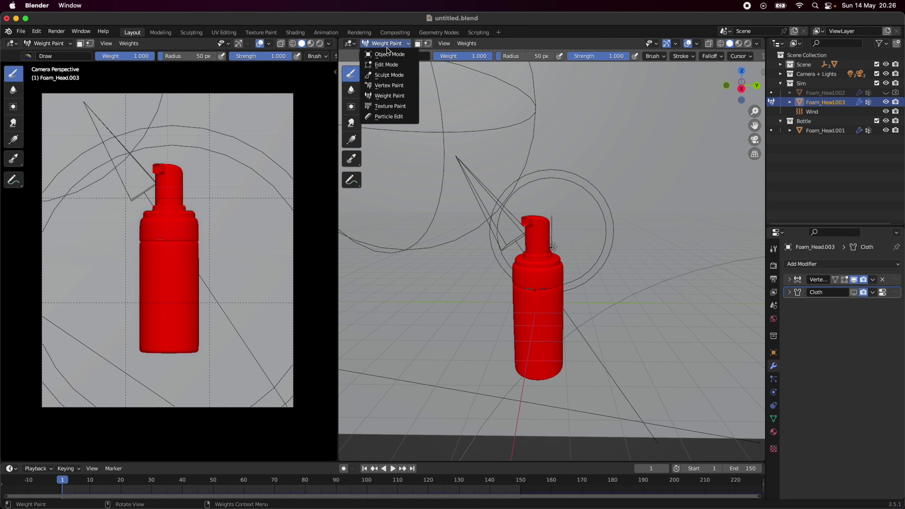
left_click(385, 54)
left_click(773, 392)
scroll(830, 398, "down", 10)
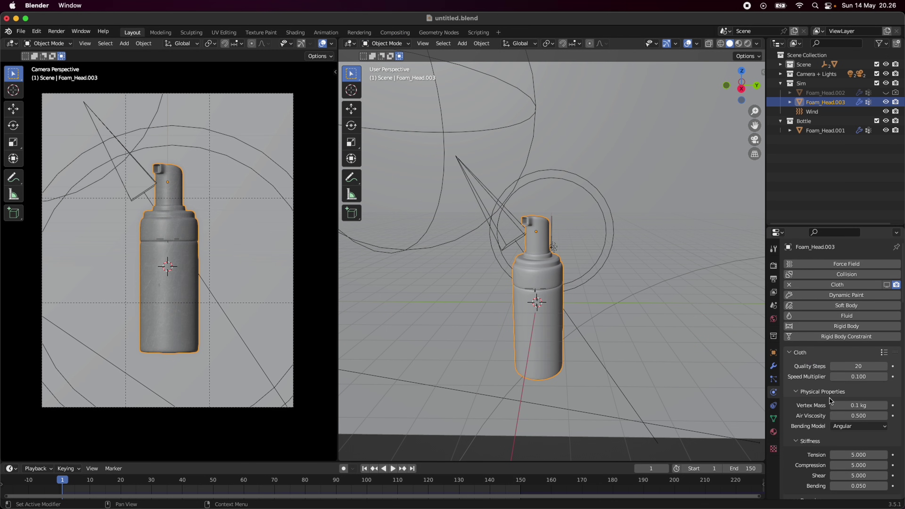
scroll(829, 398, "down", 15)
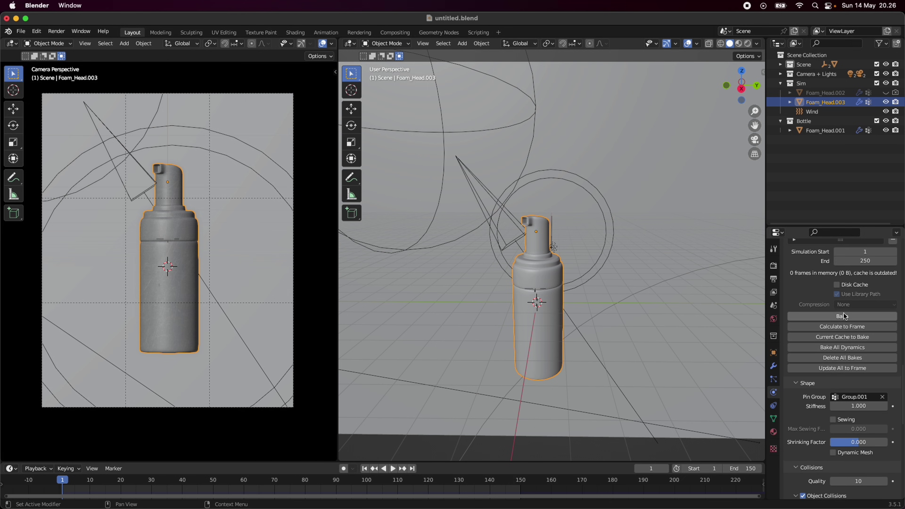
key("super+s")
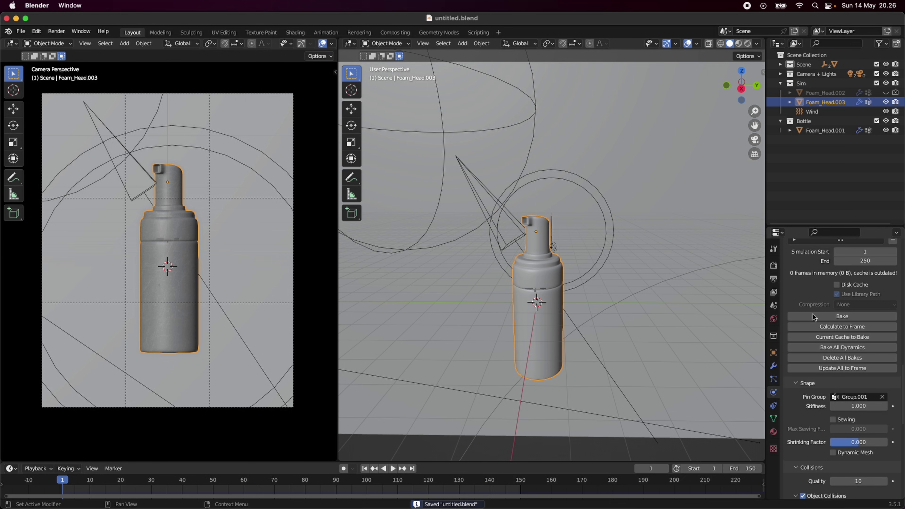
left_click(848, 315)
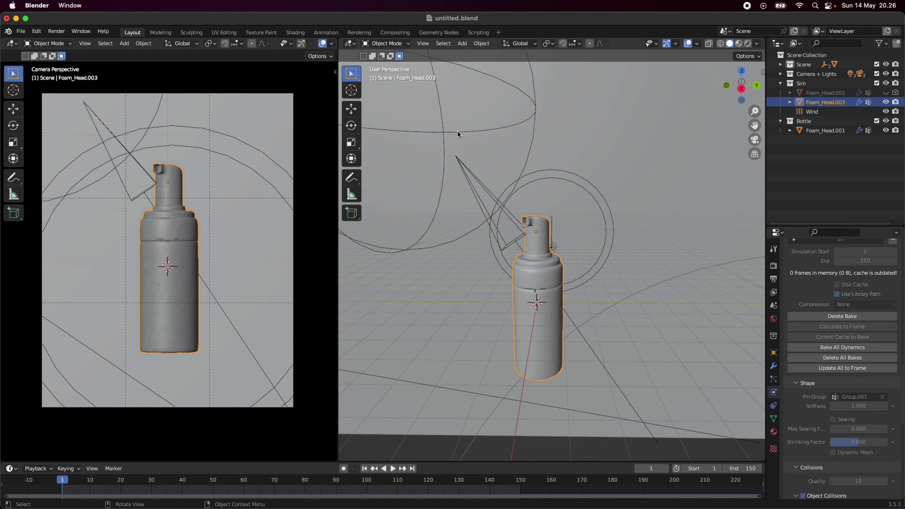
- Review the Vertex Weight Proximity and Cloth modifier settings on Foam_Head.003
left_click(773, 366)
left_click(791, 294)
left_click(791, 293)
left_click(790, 280)
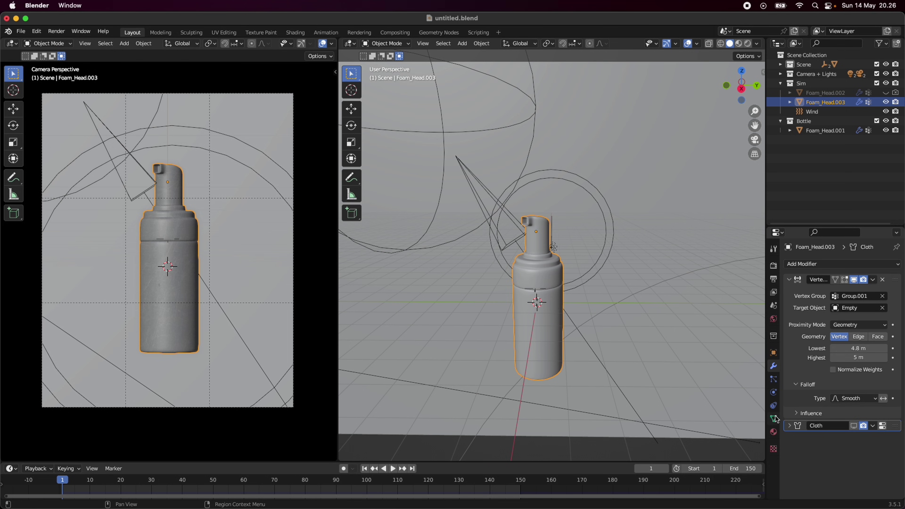
left_click(804, 279)
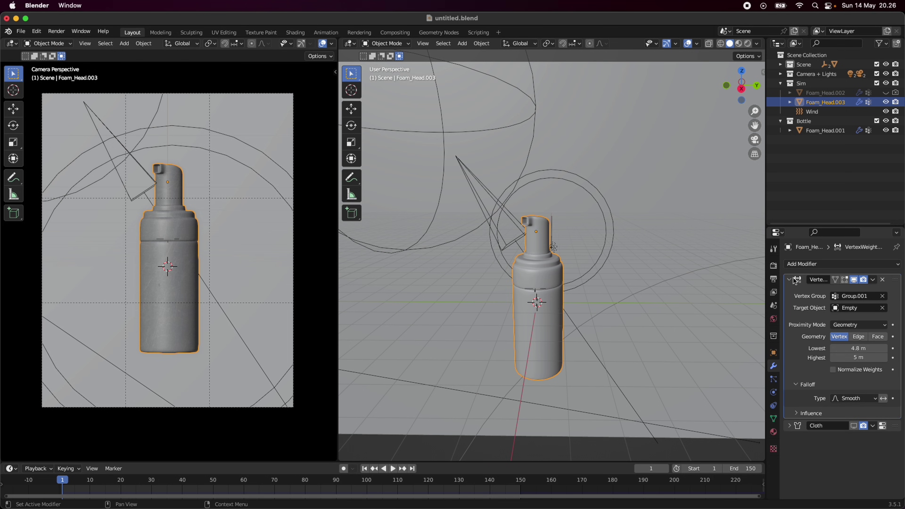
left_click(789, 280)
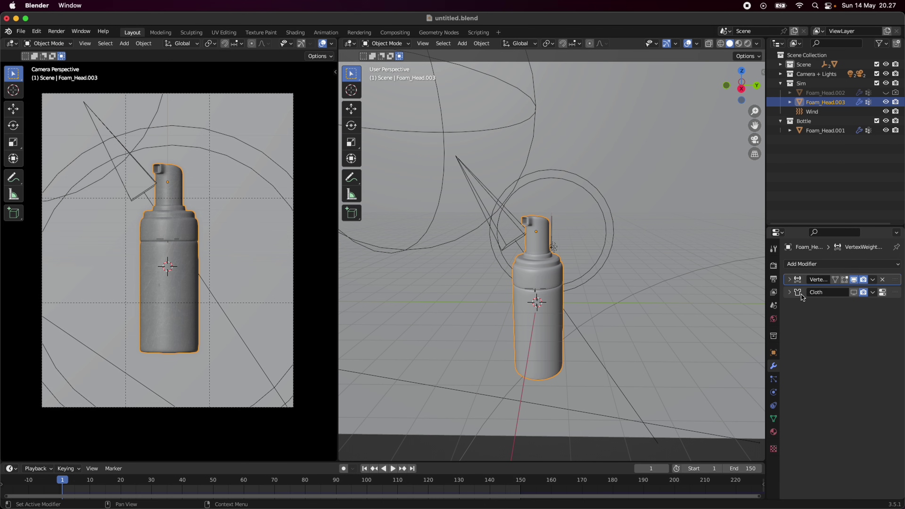
- Delete Foam_Head.003 and make the hidden Foam_Head.002 object visible again
key("x")
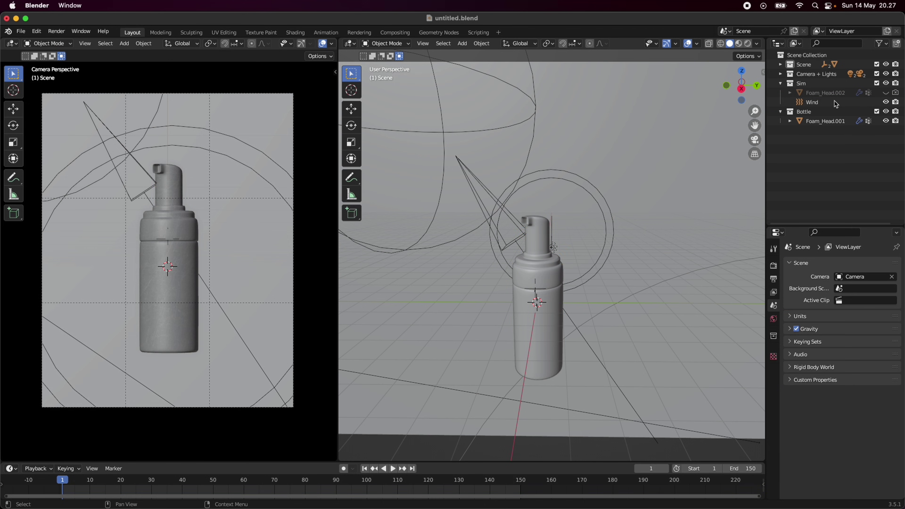
left_click(882, 93)
left_click(886, 93)
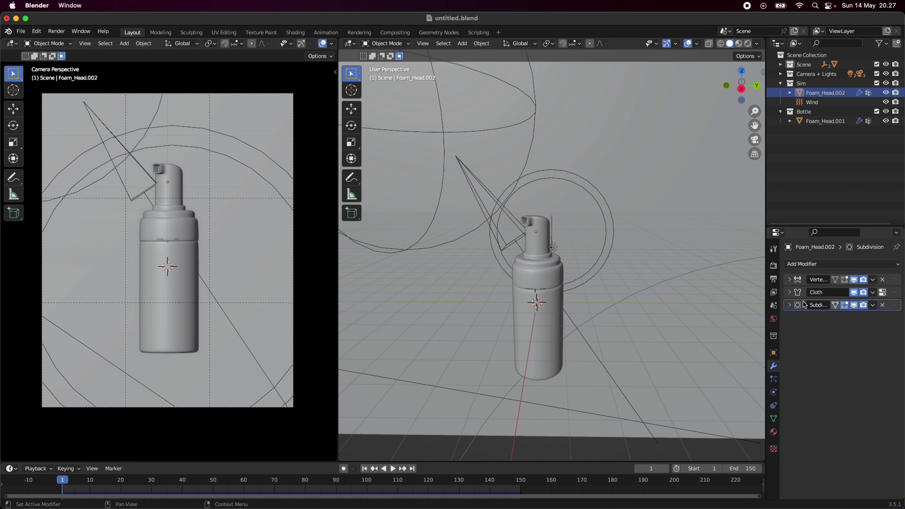
- Review the Vertex Weight Proximity and Cloth modifiers on Foam_Head.002
left_click(790, 280)
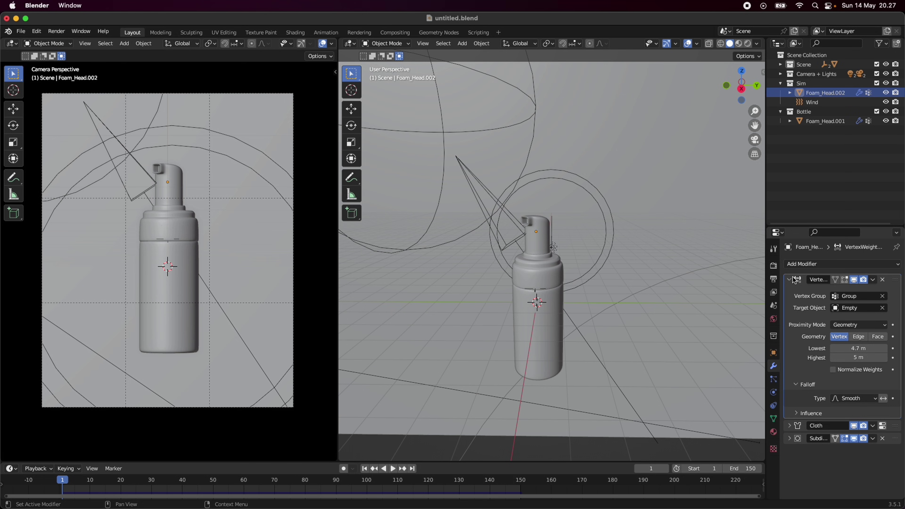
left_click(791, 280)
left_click(795, 293)
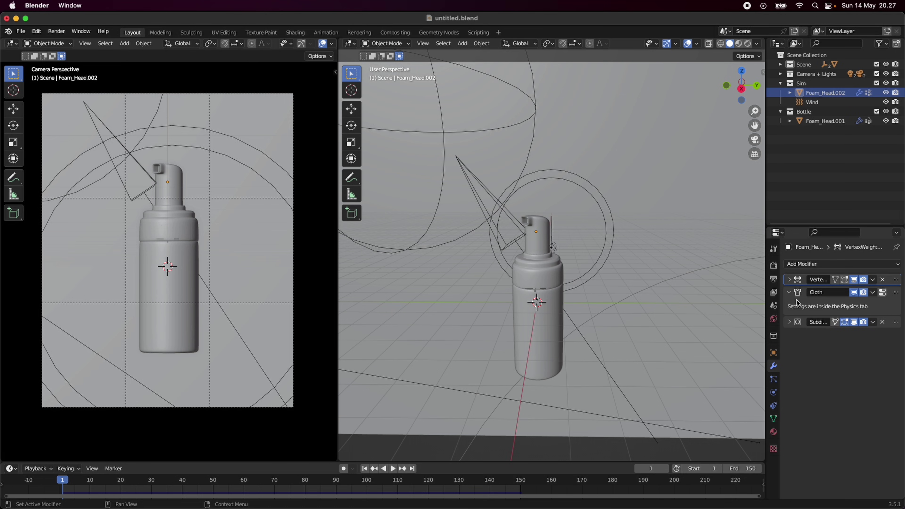
left_click(794, 293)
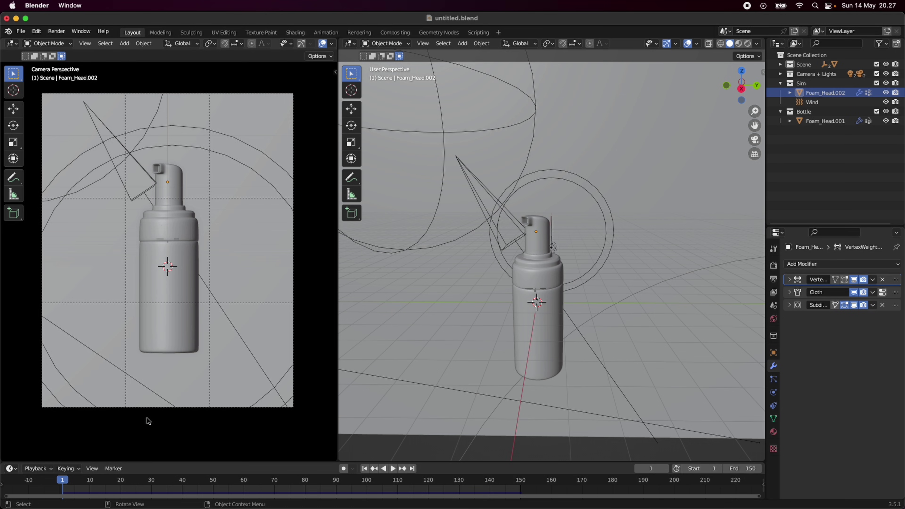
- Play Foam_Head.002's baked simulation and move the timeline to frame 100
key("space")
mouse_move(367, 500)
left_mouse_down()
mouse_move(397, 496)
mouse_move(366, 497)
left_mouse_up()
key("space")
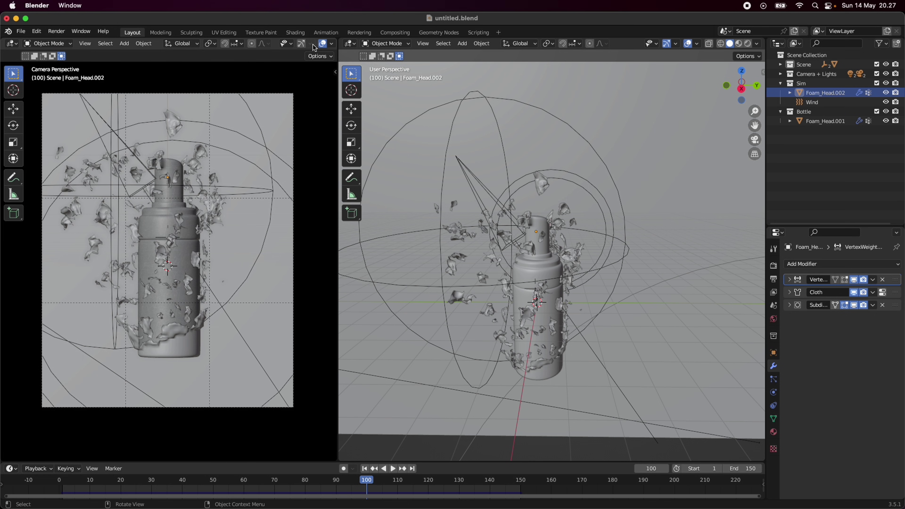
- Show the camera view in rendered shading with overlays hidden, and save the file
scroll(314, 47, "down", 3)
left_click(320, 43)
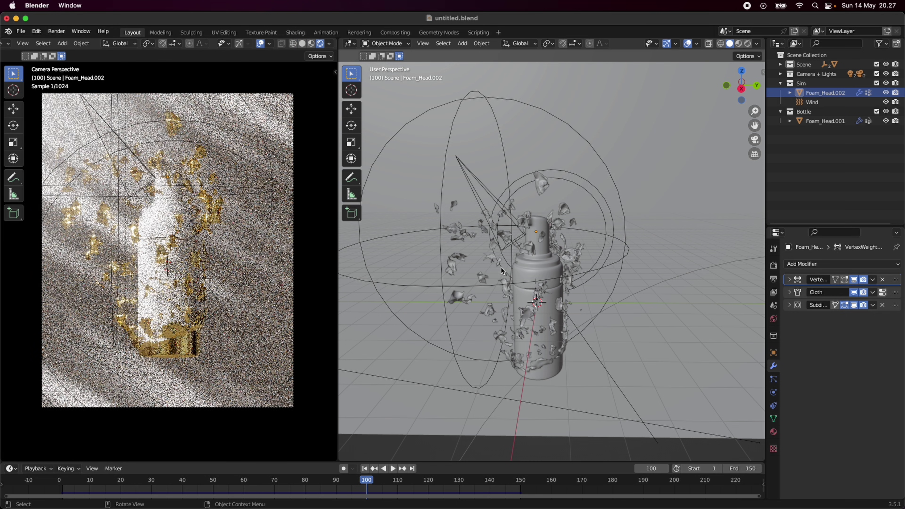
key("super+s")
left_click(260, 43)
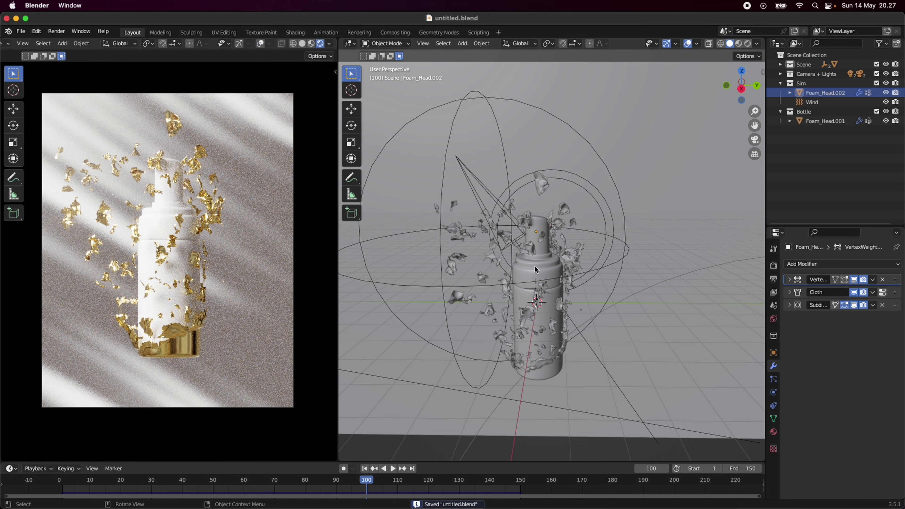
- Inspect the Wind force field's physics settings and its placement relative to the bottle
middle_click_drag(620, 332, 578, 310)
left_click(577, 311)
middle_click_drag(529, 370, 652, 364)
left_click(773, 365)
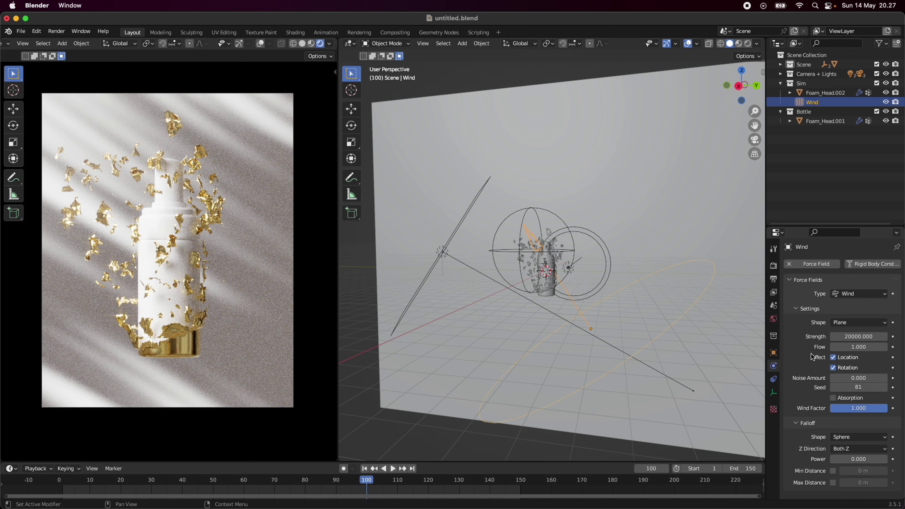
mouse_move(659, 373)
middle_mouse_down()
mouse_move(631, 364)
mouse_move(573, 423)
mouse_move(655, 361)
middle_mouse_up()
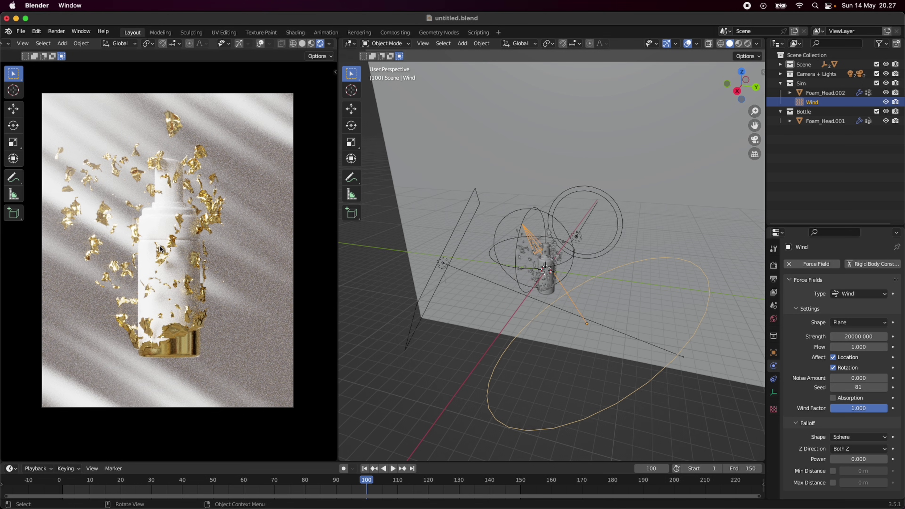
middle_click_drag(559, 319, 547, 206)
middle_click_drag(534, 316, 521, 263)
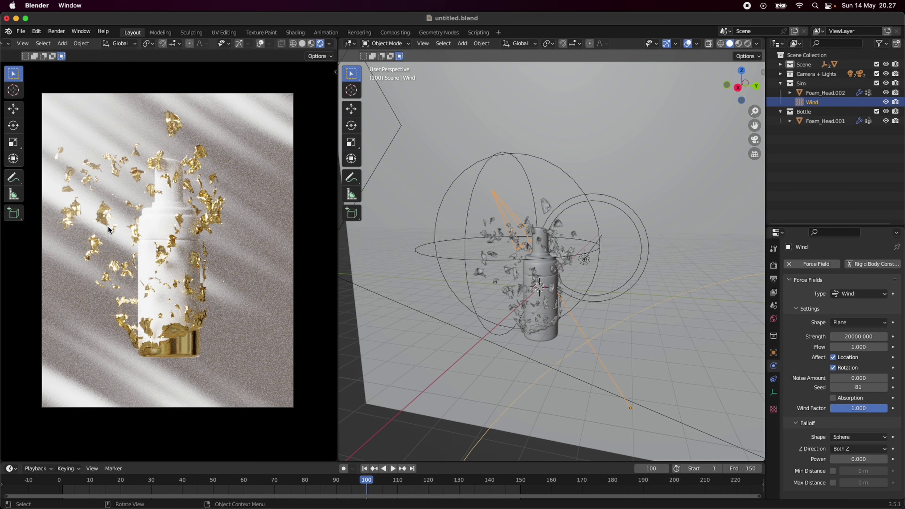
scroll(518, 321, "down", 3)
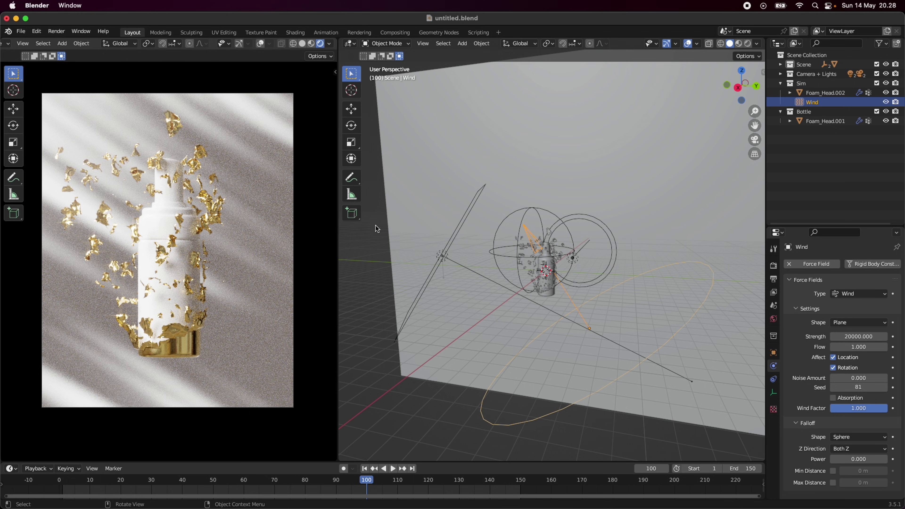
- Examine the Abstract11 and Area lights and their placement around the bottle
middle_click_drag(729, 282, 635, 306)
left_click(665, 266)
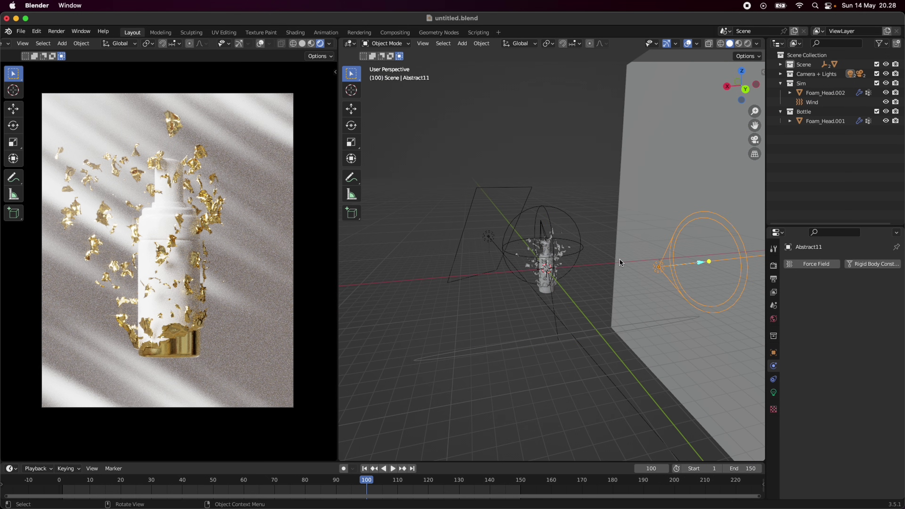
middle_click_drag(531, 303, 586, 310)
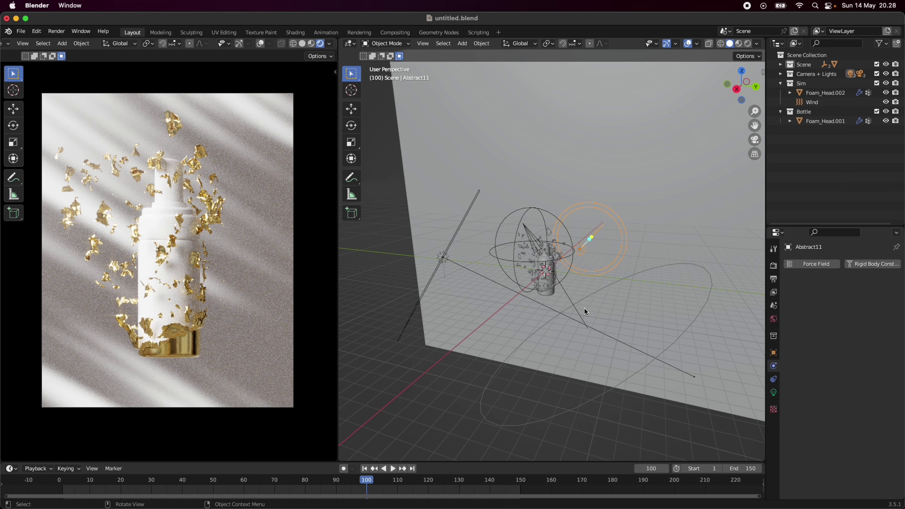
scroll(585, 311, "up", 3)
middle_click_drag(483, 300, 551, 332)
scroll(488, 338, "down", 3)
left_click(489, 321)
middle_click_drag(488, 320, 253, 268)
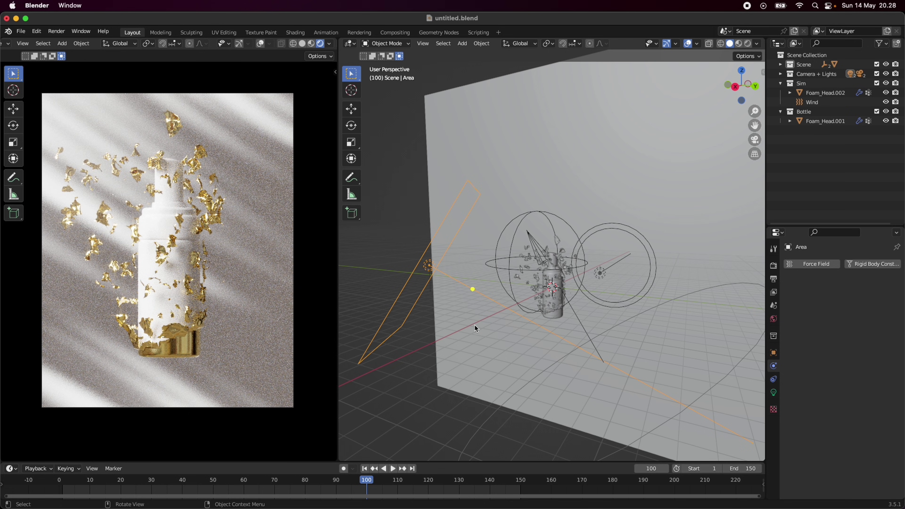
- Split the 3D viewport horizontally and show the Compositor's node tree in the new lower area
left_click_drag(339, 459, 355, 250)
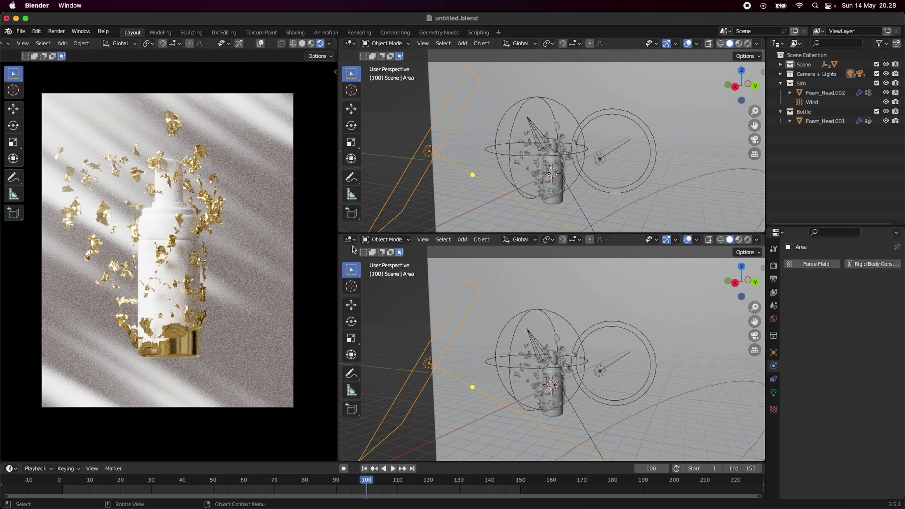
left_click(349, 240)
left_click(395, 299)
scroll(513, 351, "up", 1)
scroll(497, 401, "up", 2)
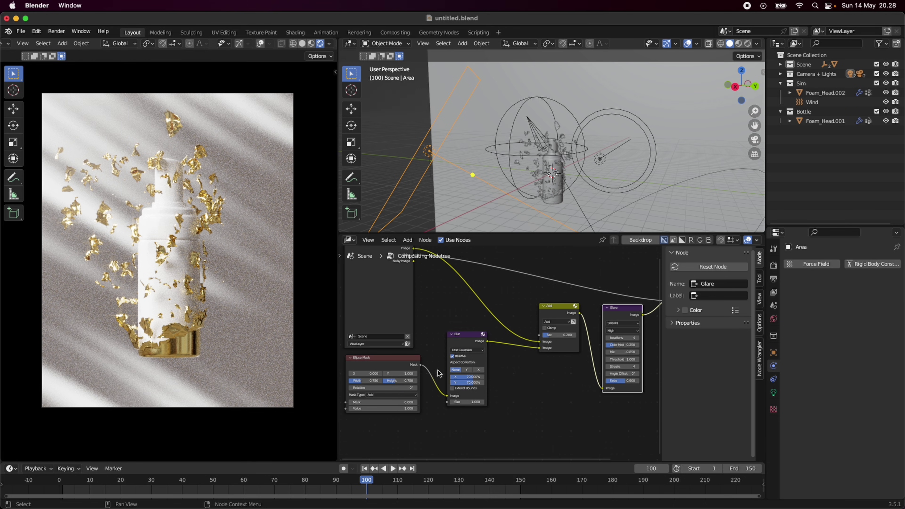
- Try a factor of 1 on the compositor's Add node and set it to about 0.283
left_click(558, 335)
type("1")
key("Return")
mouse_move(557, 335)
left_mouse_down()
mouse_move(535, 335)
mouse_move(551, 336)
left_mouse_up()
scroll(570, 399, "right", 6)
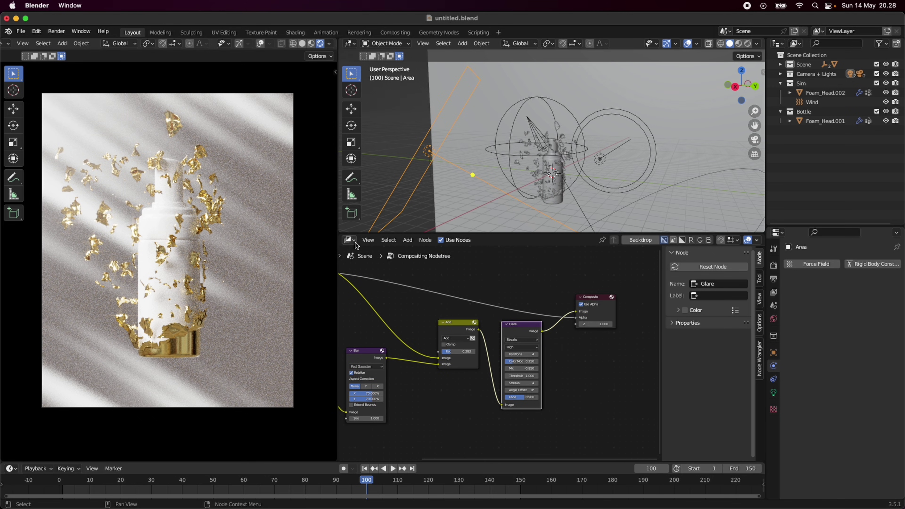
- Display the World environment settings and close the extra compositor area to restore a single 3D viewport
left_click(773, 318)
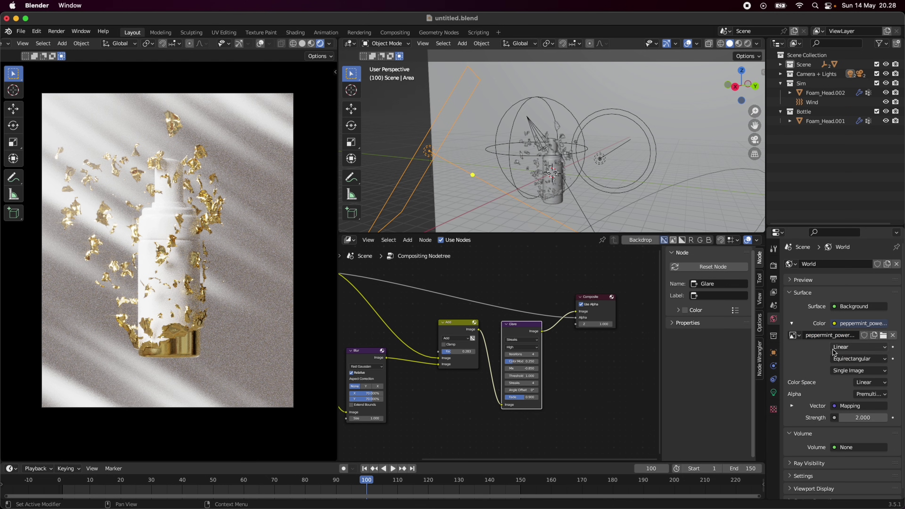
left_click(349, 240)
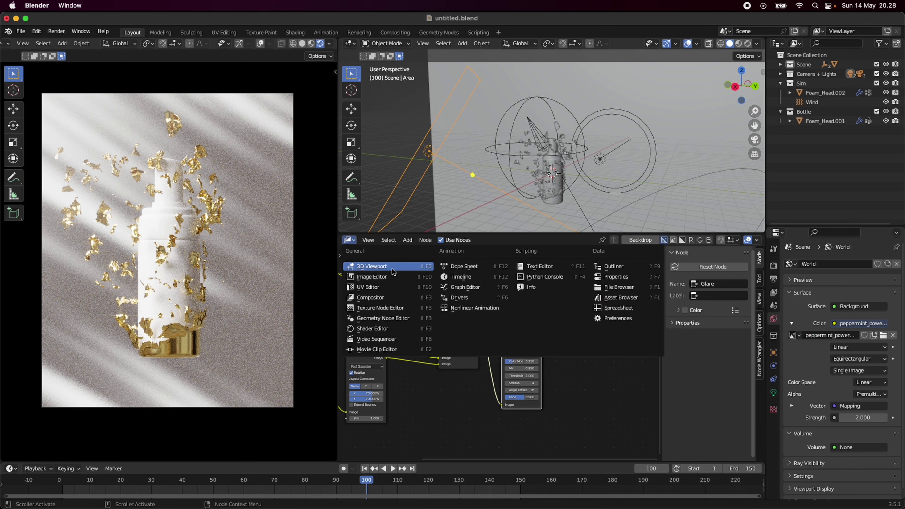
left_click(393, 268)
right_click(613, 241)
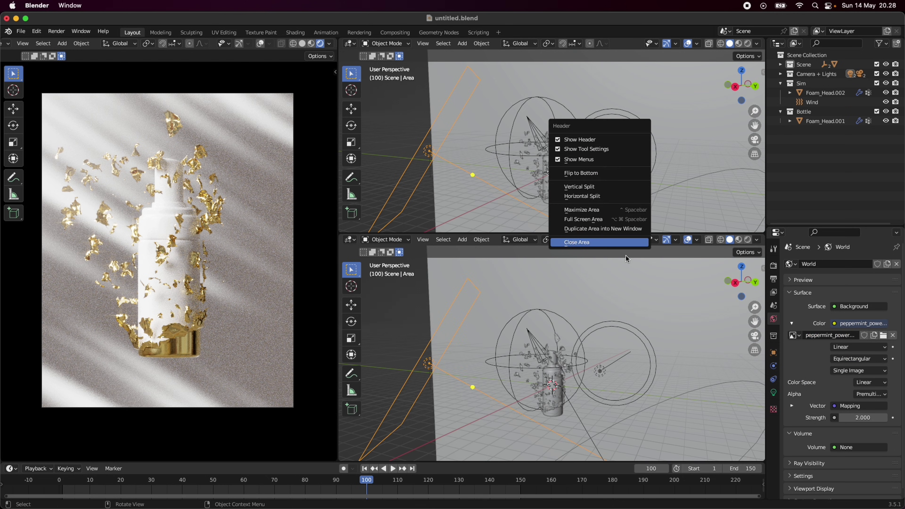
left_click(606, 242)
left_click(620, 259)
middle_click_drag(620, 260, 617, 298)
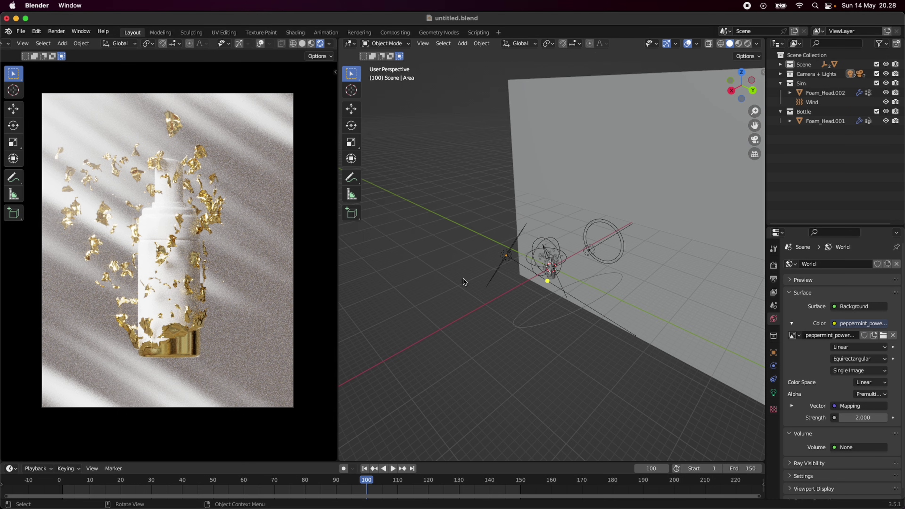